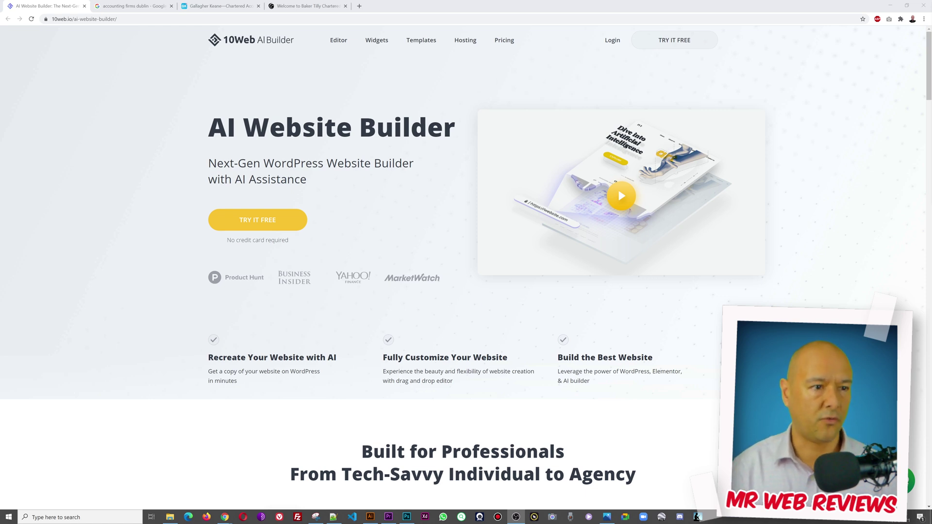
Go from the Google Maps results to the Gallagher Keane website, briefly checking Baker Tilly's tab
left_click(129, 7)
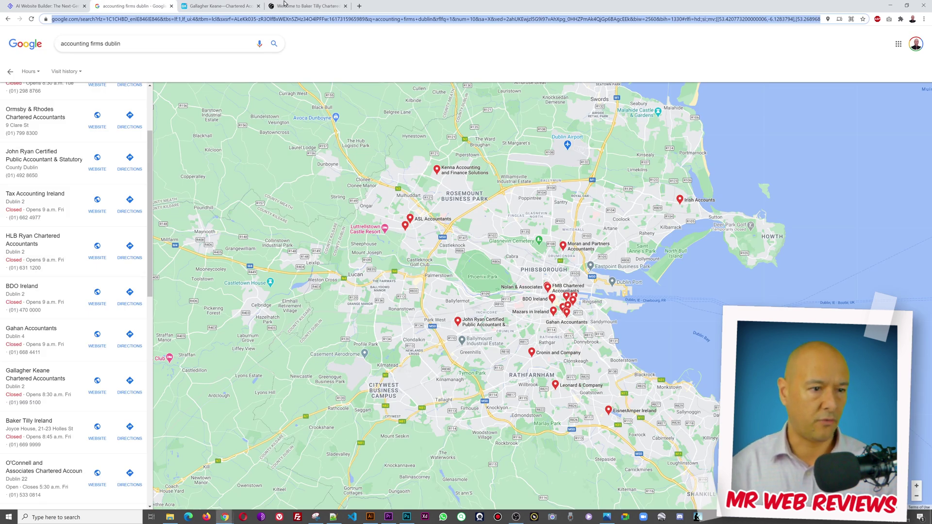
left_click(221, 6)
left_click(321, 6)
left_click(222, 7)
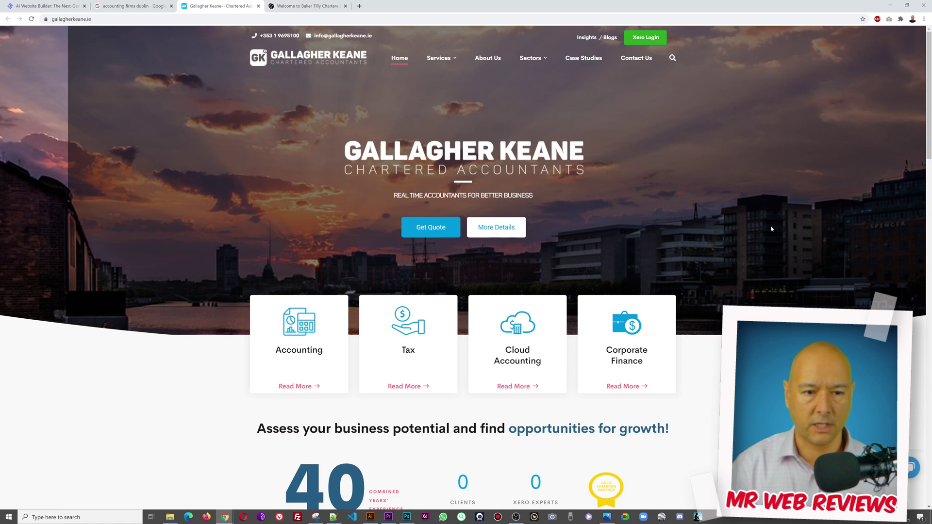
Scroll the Gallagher Keane homepage down to the footer and back up
scroll(771, 229, "down", 6)
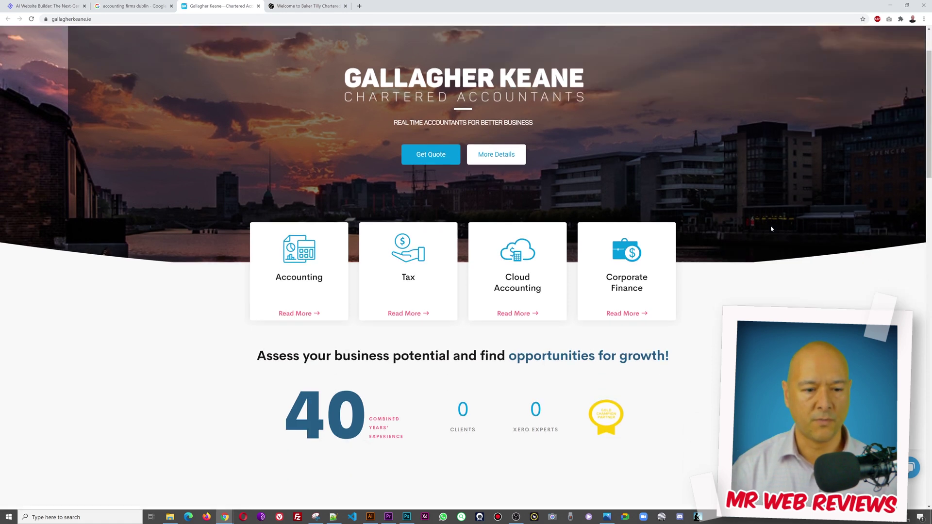
scroll(771, 229, "down", 6)
scroll(771, 229, "down", 10)
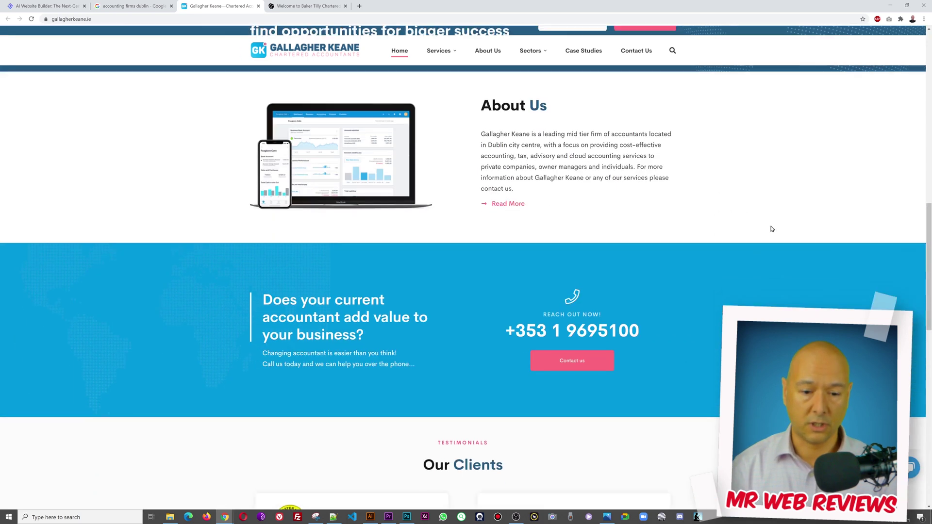
scroll(771, 229, "down", 6)
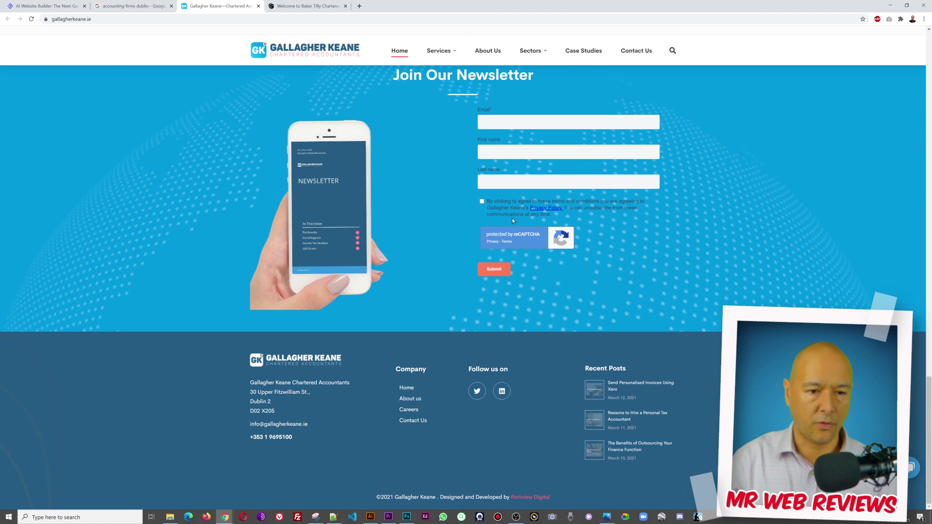
scroll(789, 224, "up", 20)
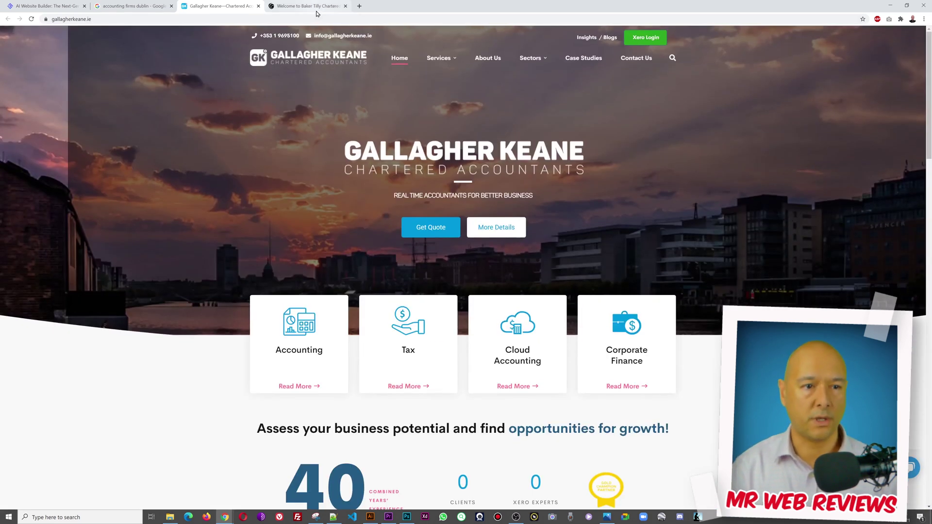
On the Baker Tilly homepage, step the slider forward to Treasury Hub and back to Examinership
left_click(318, 6)
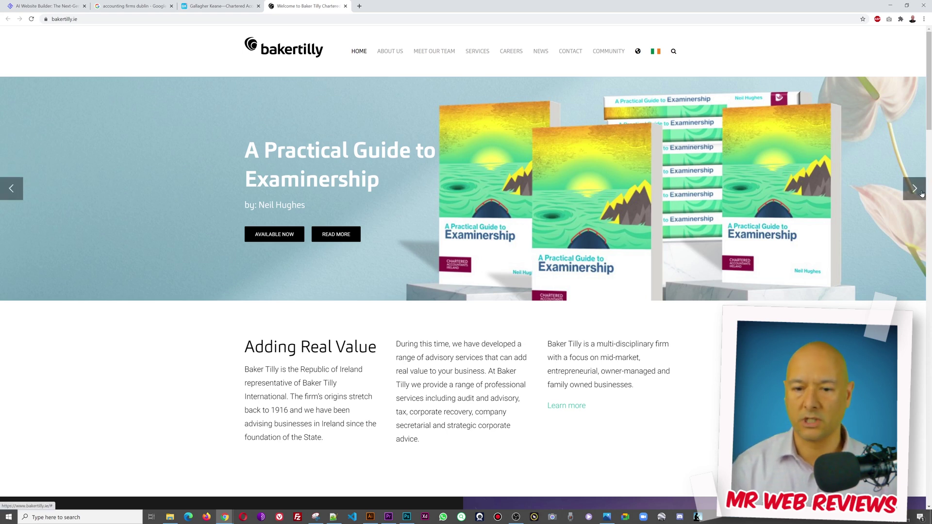
left_click(913, 189)
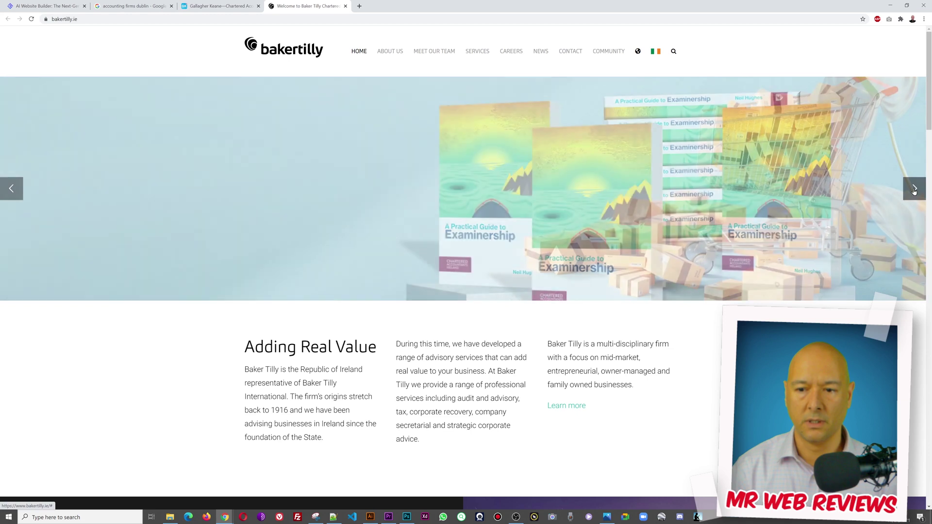
left_click(914, 189)
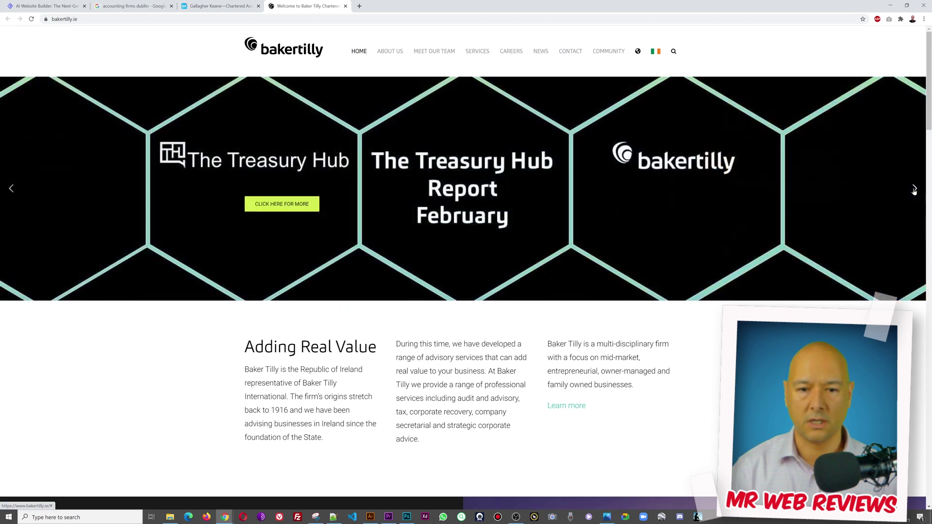
left_click(16, 191)
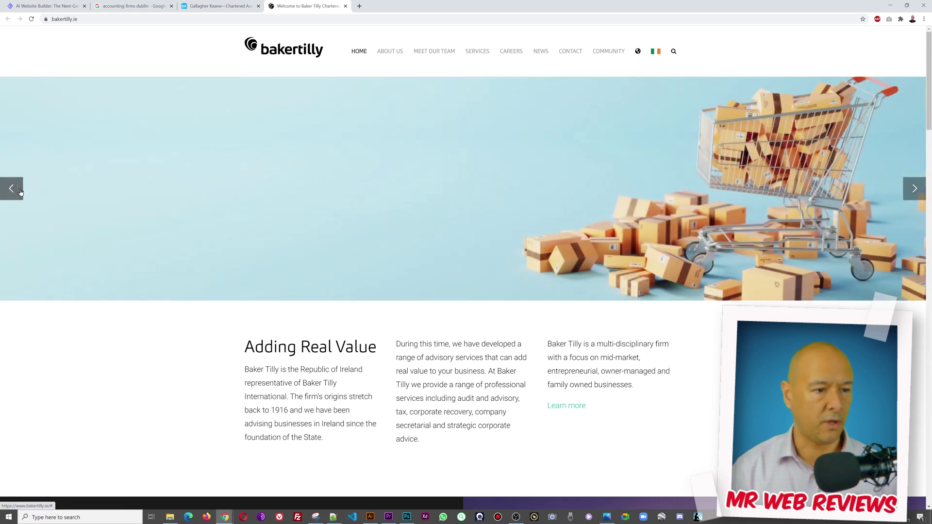
left_click(14, 189)
Scroll through the whole Baker Tilly homepage, including its Services list, and back up
scroll(707, 224, "down", 4)
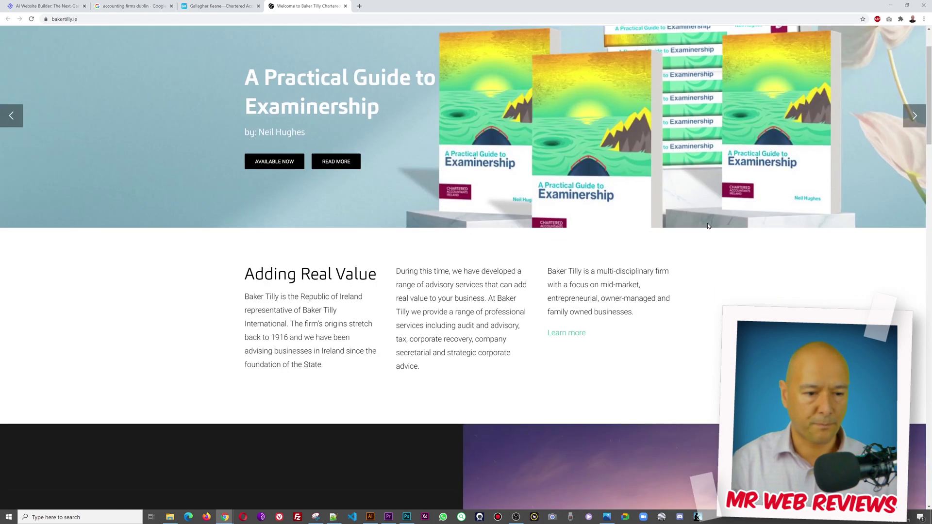
scroll(694, 169, "down", 4)
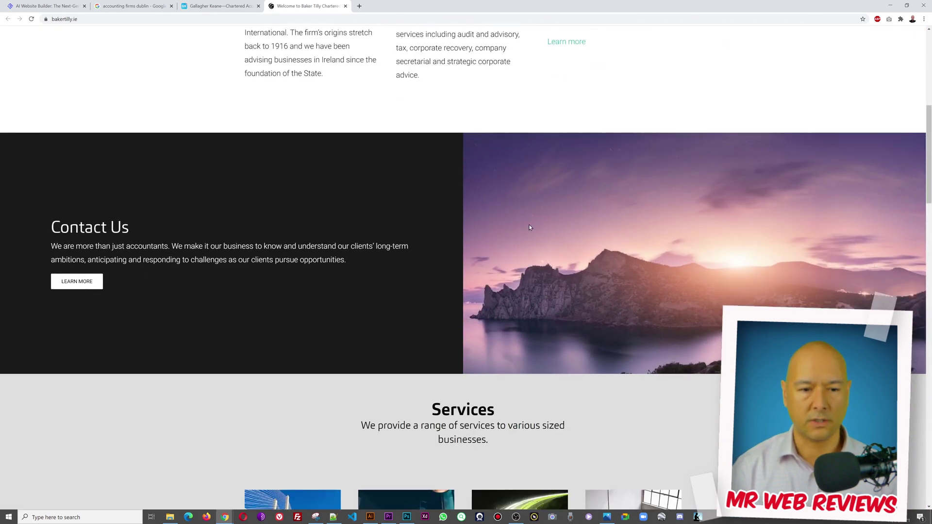
scroll(663, 227, "down", 7)
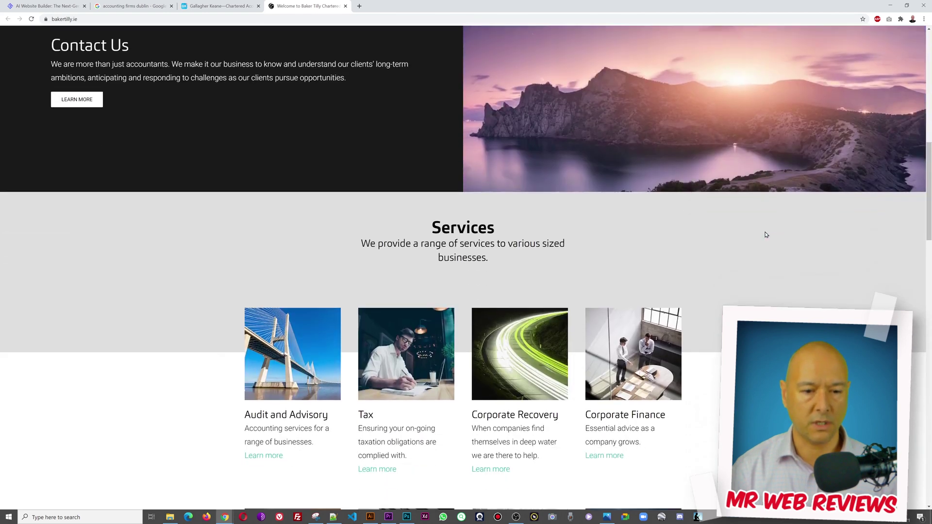
scroll(766, 235, "down", 1)
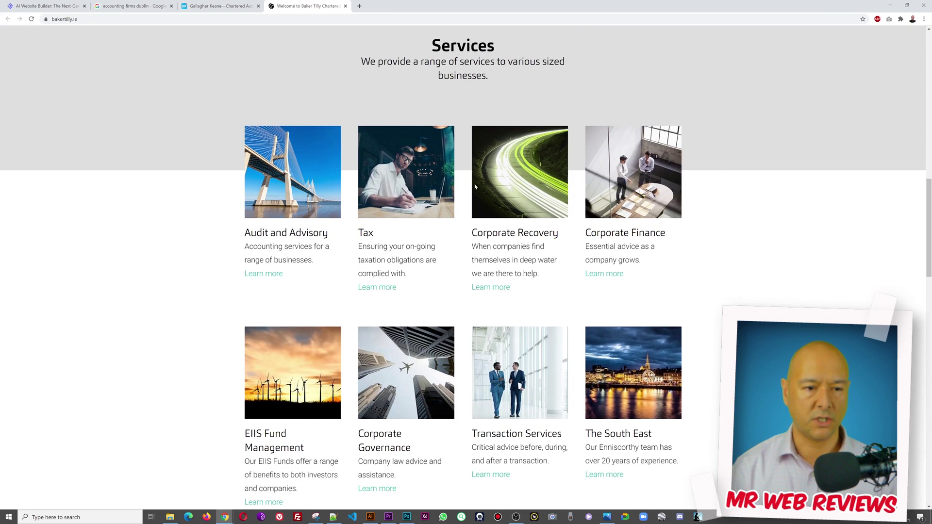
scroll(738, 216, "down", 10)
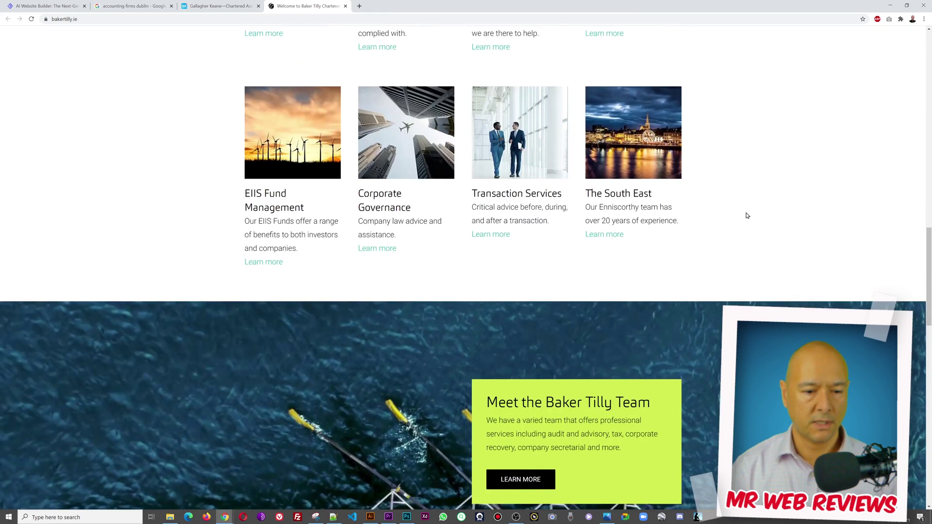
scroll(746, 216, "down", 1)
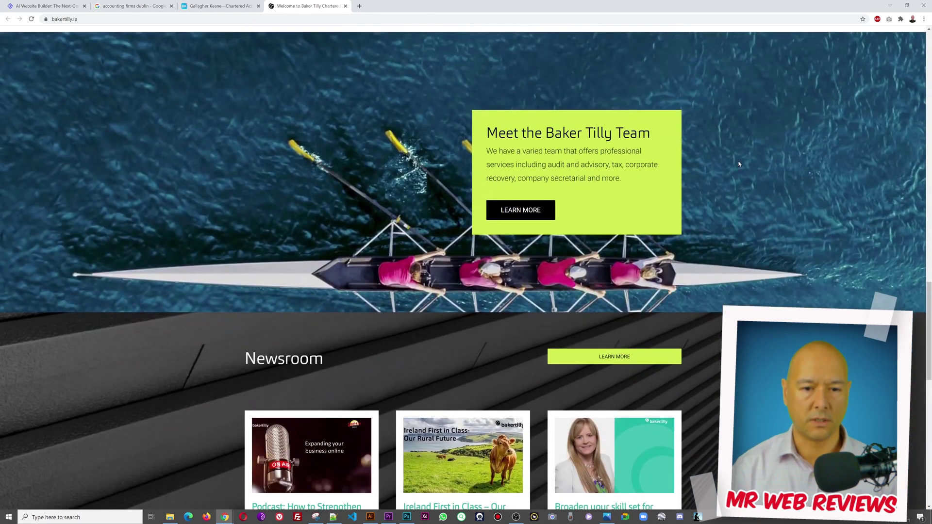
scroll(743, 162, "down", 5)
scroll(654, 212, "down", 2)
scroll(733, 243, "down", 8)
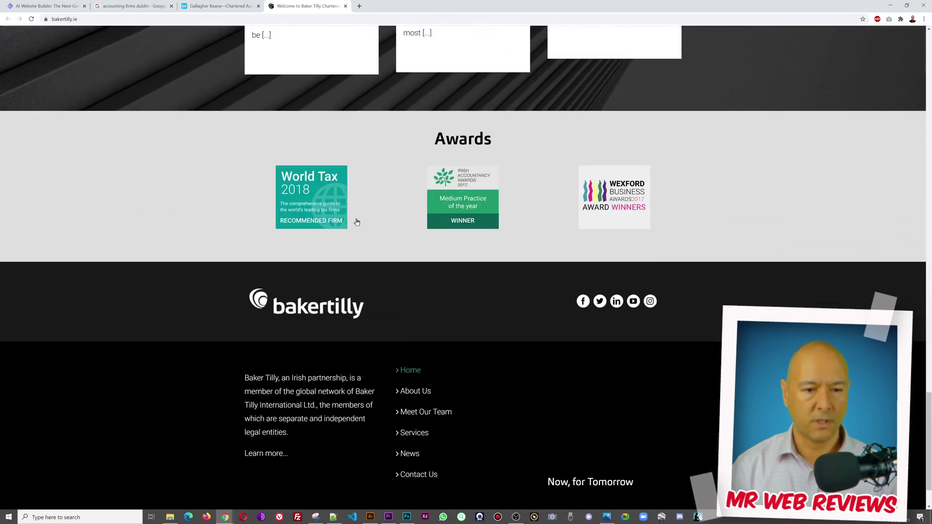
scroll(768, 212, "down", 2)
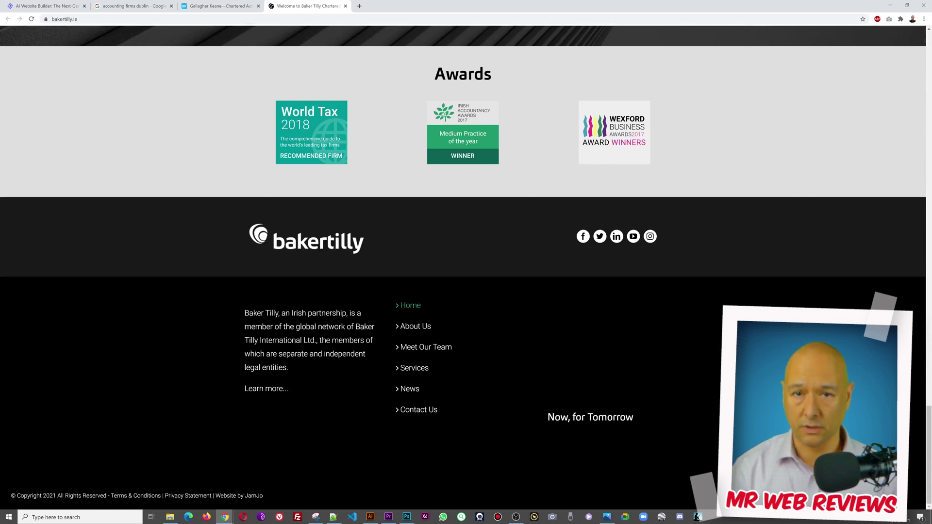
scroll(466, 268, "up", 20)
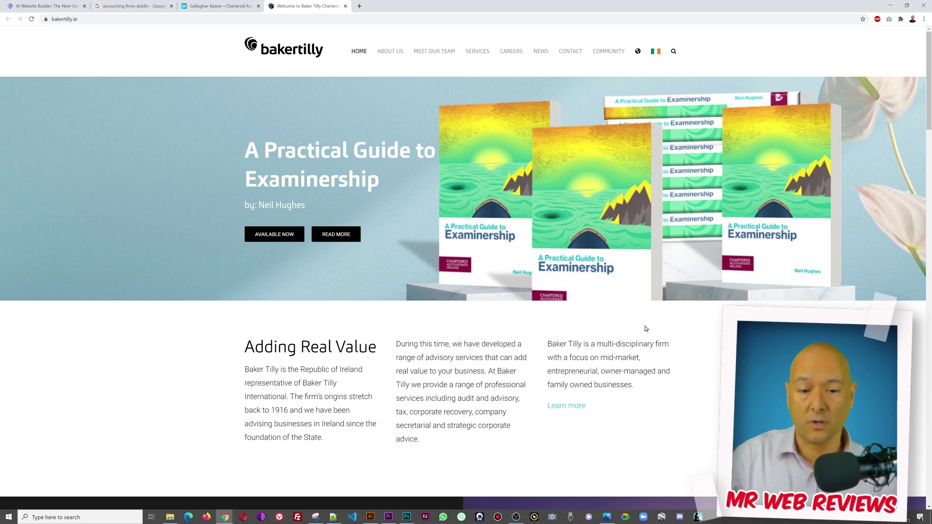
scroll(633, 301, "down", 15)
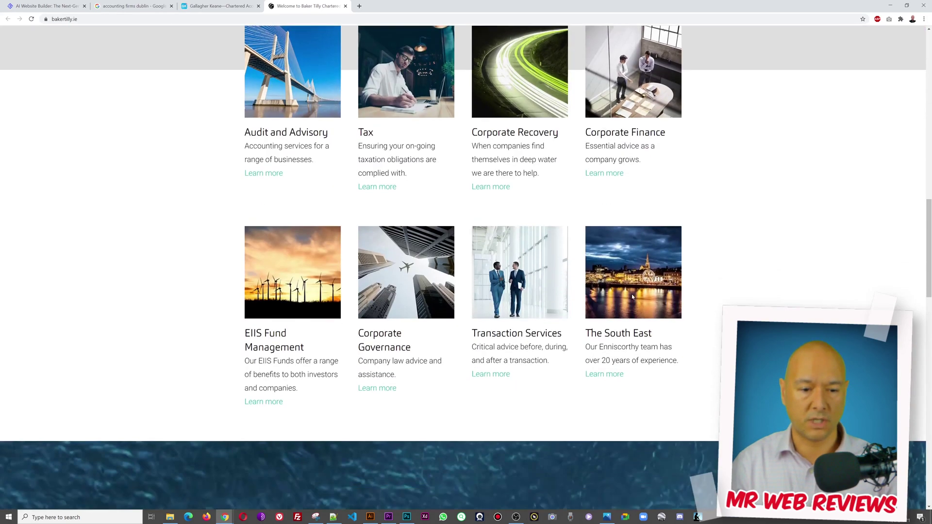
scroll(632, 297, "down", 6)
scroll(632, 297, "up", 15)
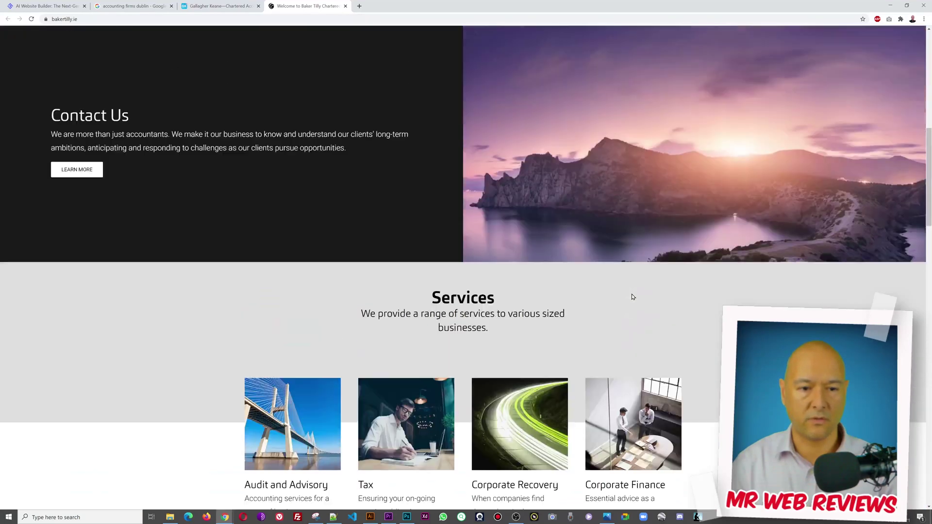
scroll(632, 296, "up", 10)
Rescan the Gallagher Keane homepage, then return to Baker Tilly and select its bakertilly.ie address
key("ctrl+shift+Tab")
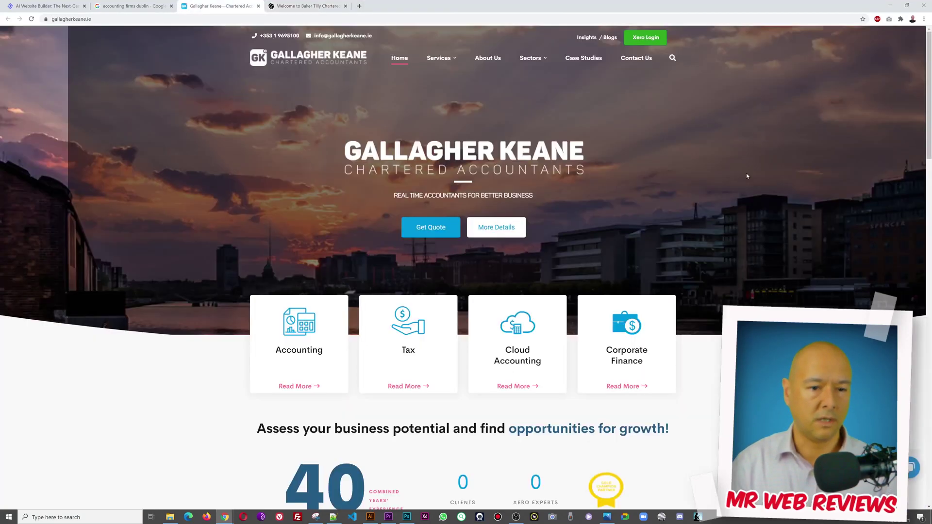
scroll(759, 187, "down", 11)
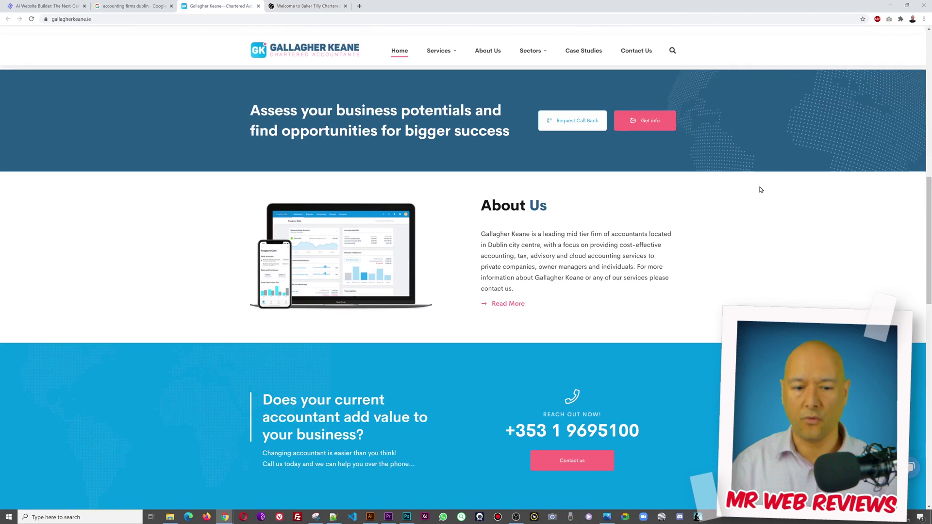
scroll(760, 189, "down", 15)
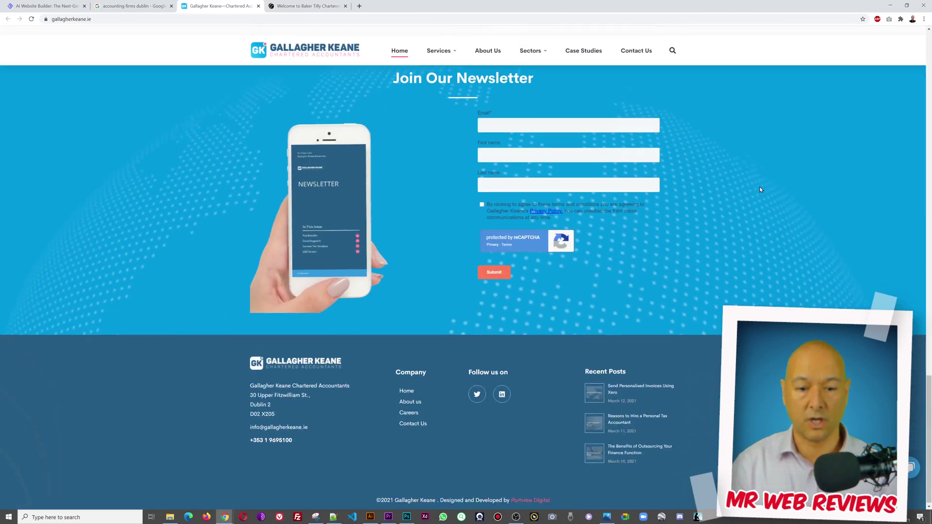
scroll(759, 189, "up", 20)
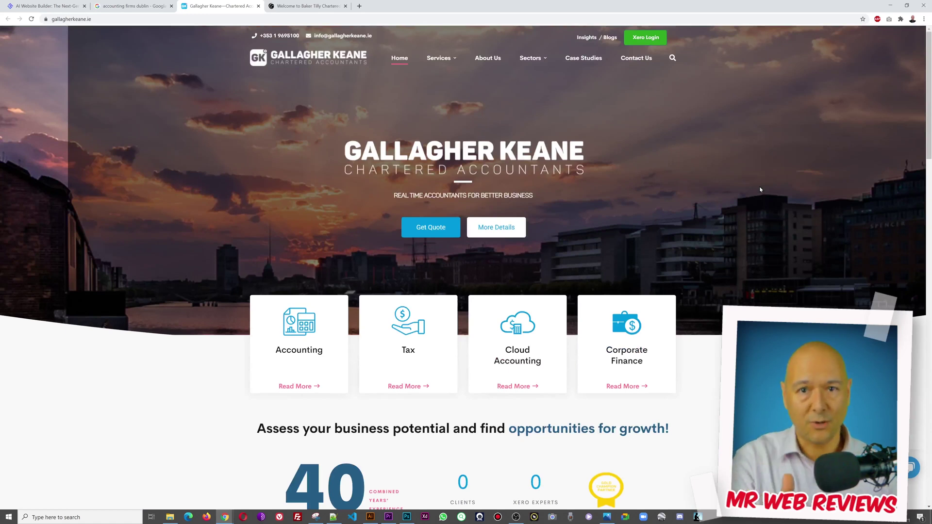
left_click(282, 4)
left_click(276, 19)
key("ctrl+c")
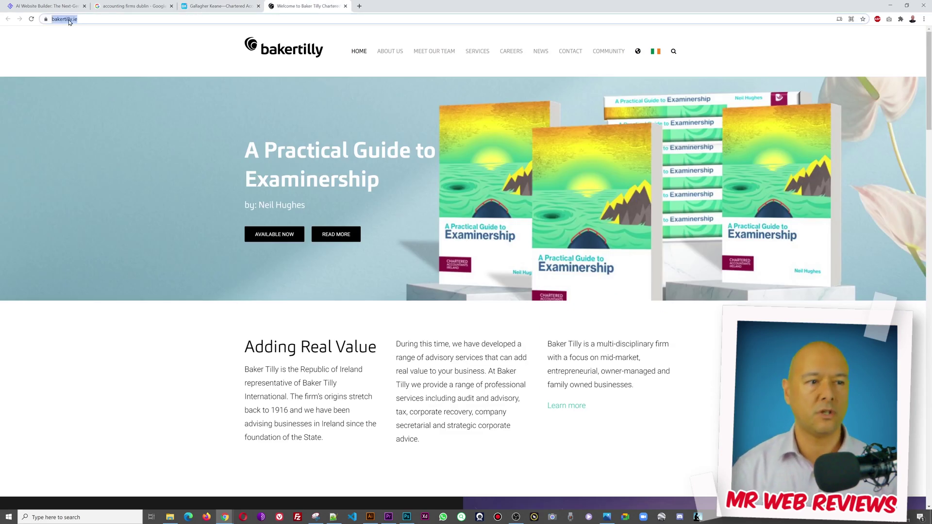
Go back to the 10Web AI Website Builder landing page
left_click(47, 7)
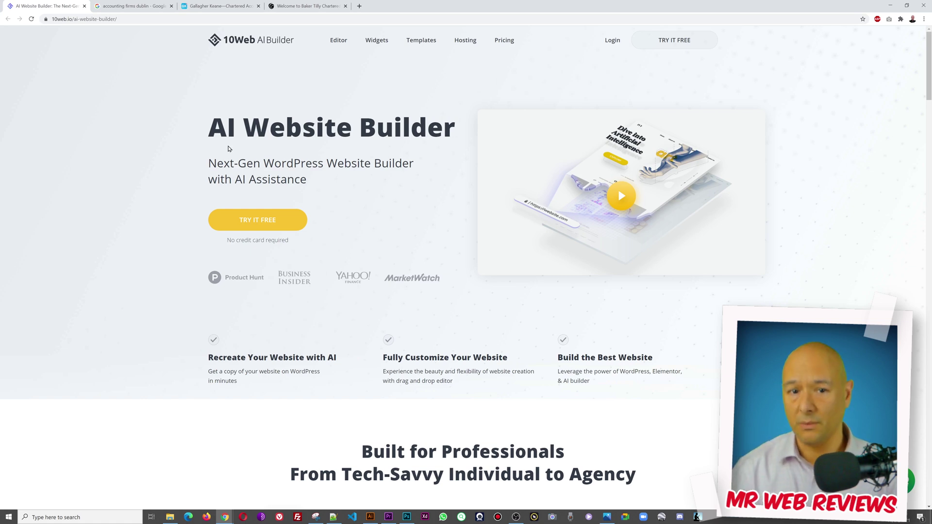
Log in to 10Web and open the Novel Jaguar demo website's Overview
left_click(607, 42)
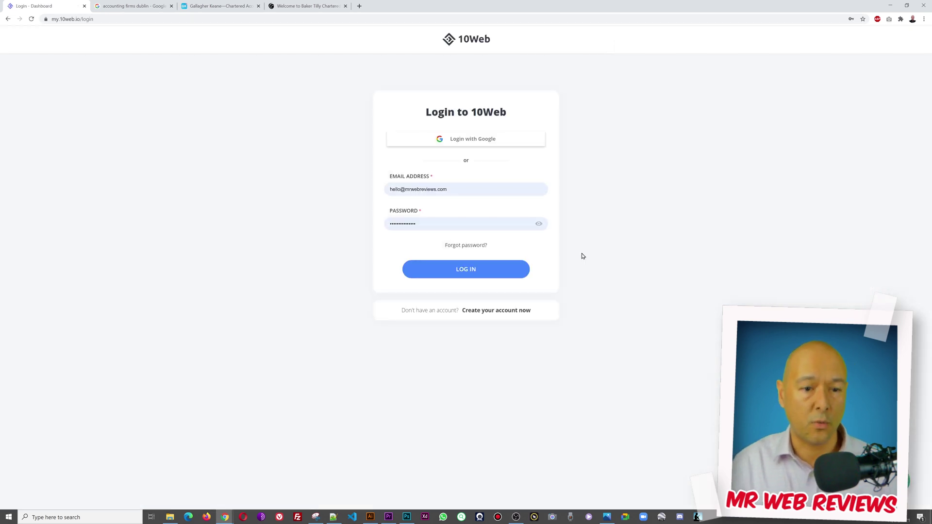
left_click(473, 275)
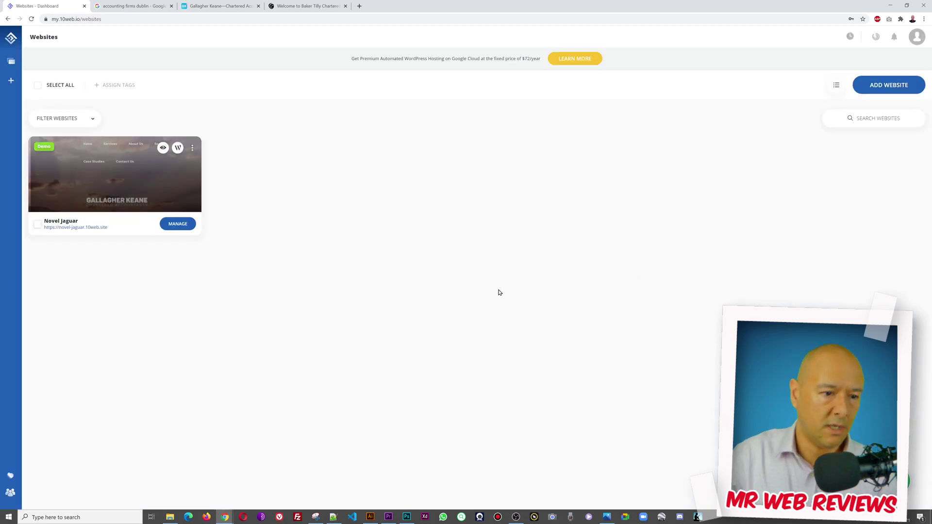
left_click(111, 176)
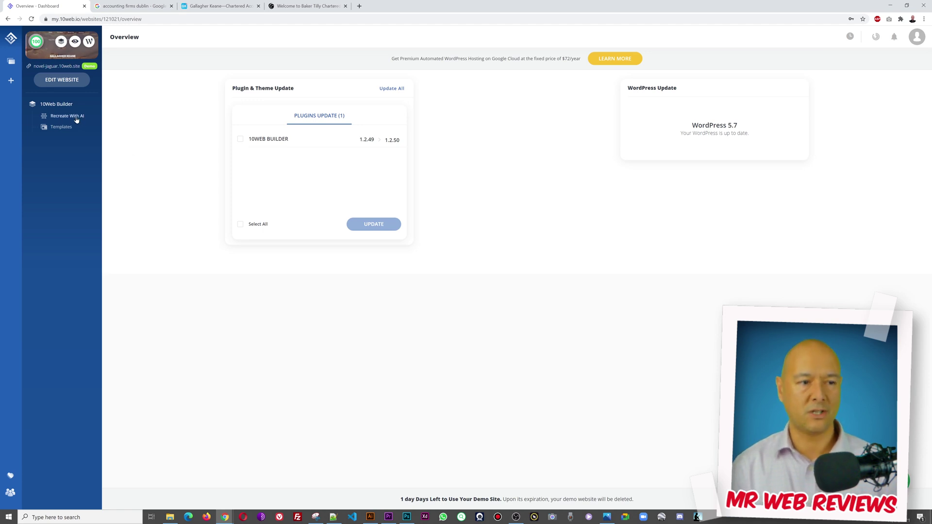
left_click(75, 118)
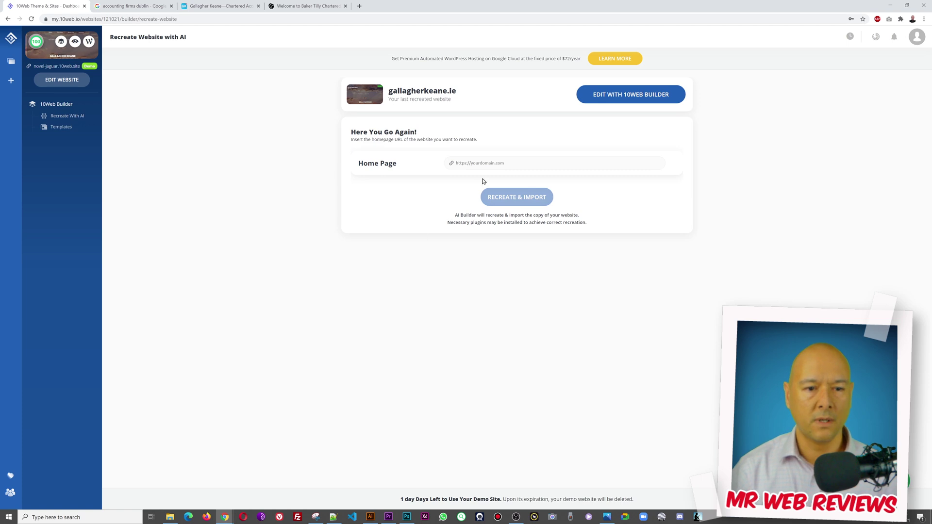
left_click(481, 164)
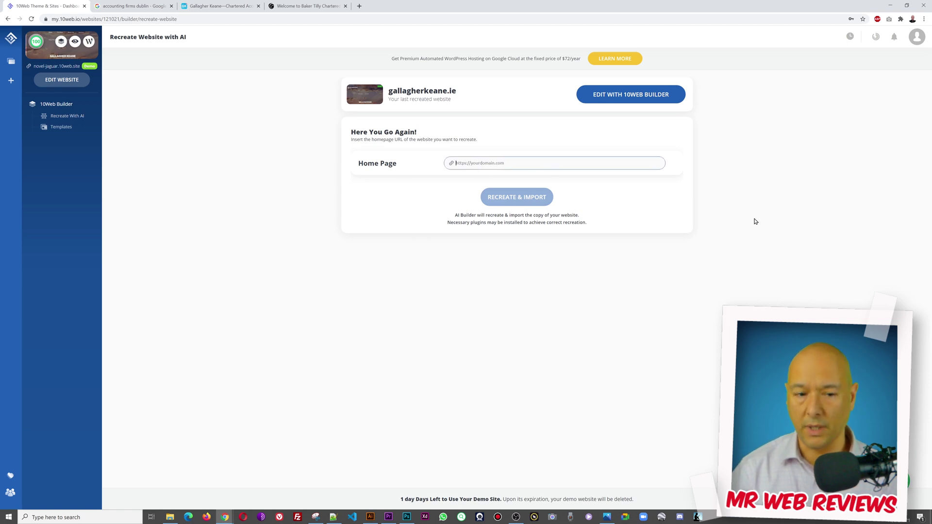
key("ctrl+v")
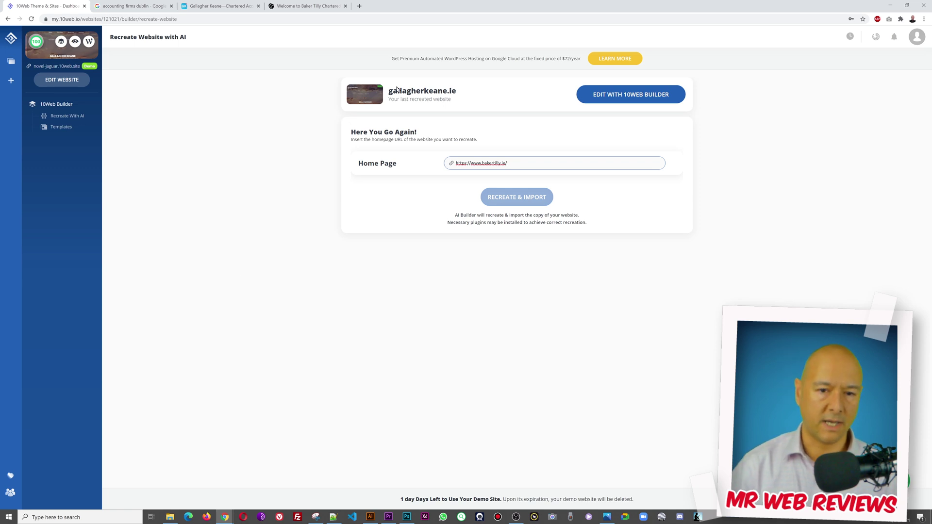
left_click(723, 197)
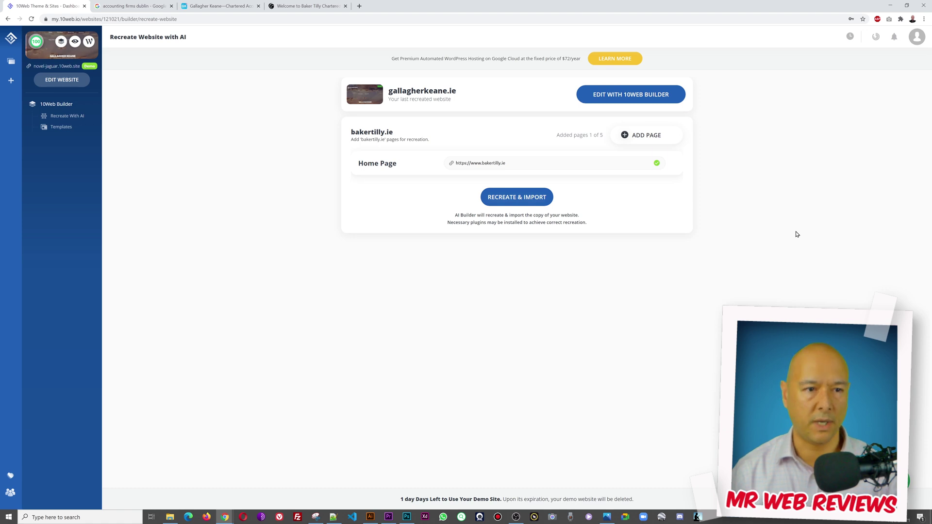
left_click(302, 6)
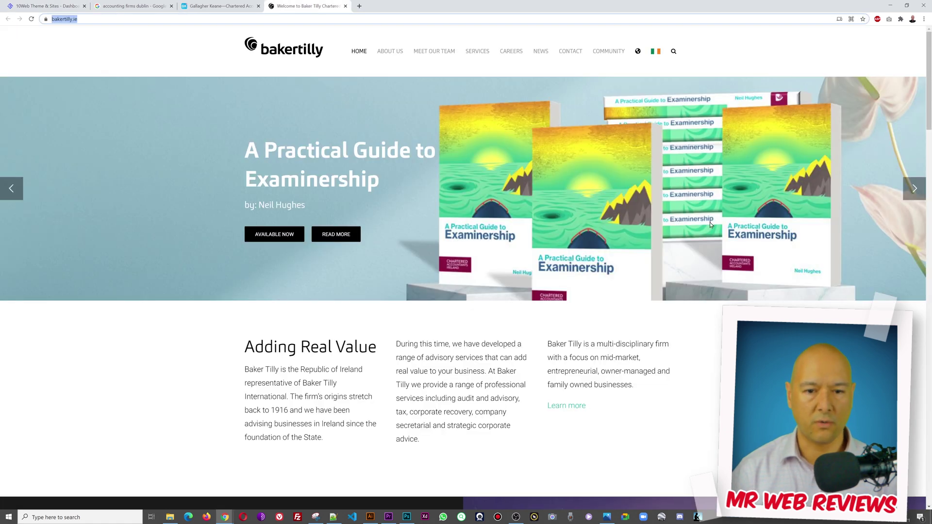
left_click(13, 196)
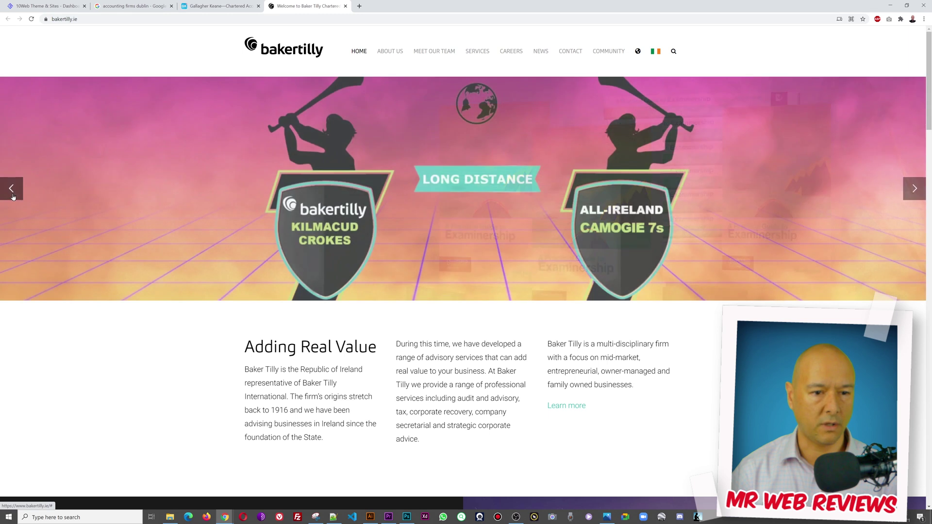
left_click(13, 197)
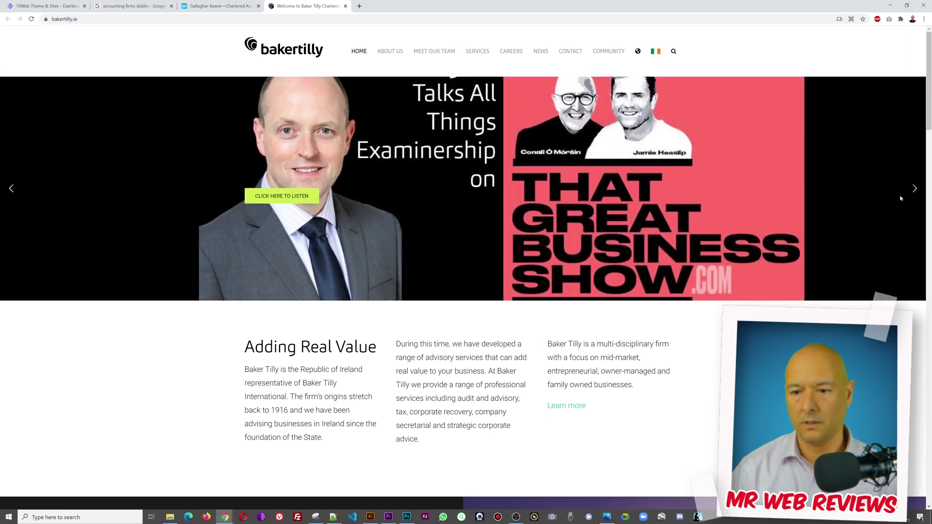
left_click(915, 193)
left_click(914, 189)
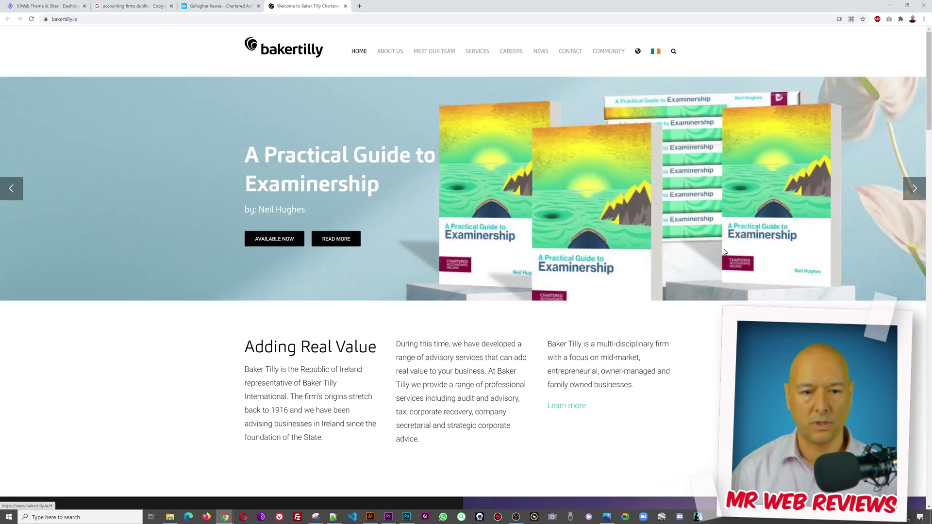
scroll(744, 241, "down", 7)
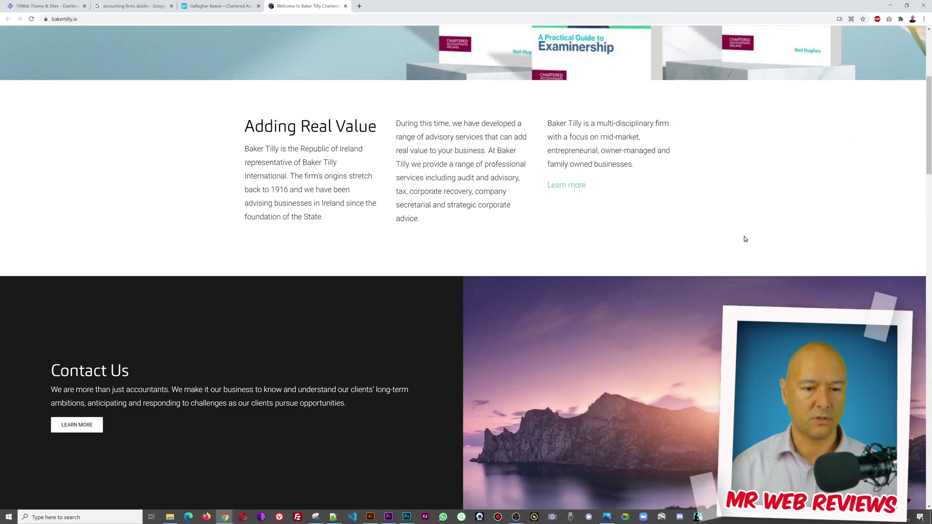
scroll(745, 239, "down", 10)
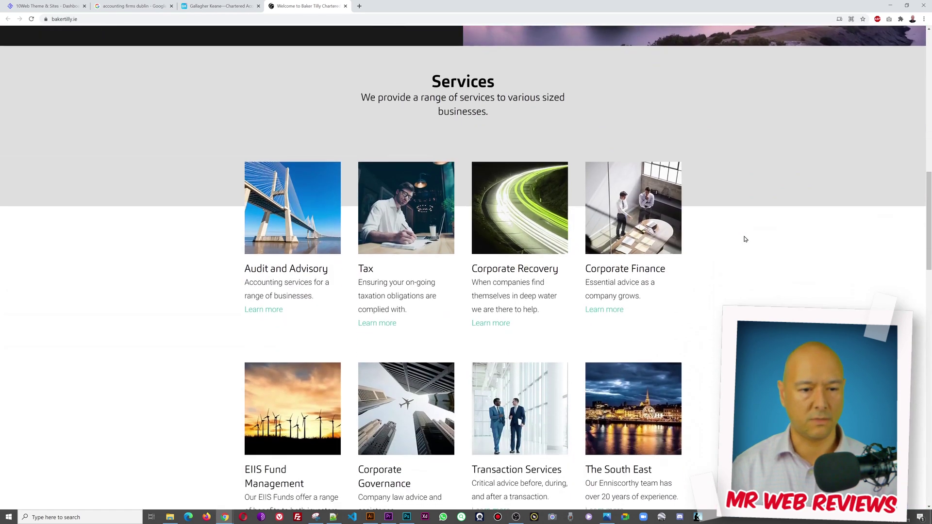
scroll(745, 239, "down", 18)
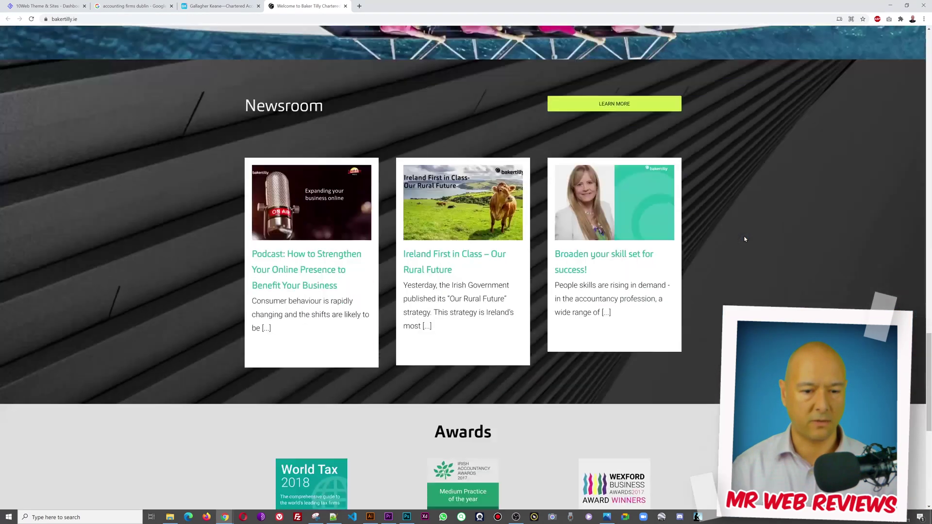
scroll(745, 239, "down", 3)
scroll(745, 238, "up", 20)
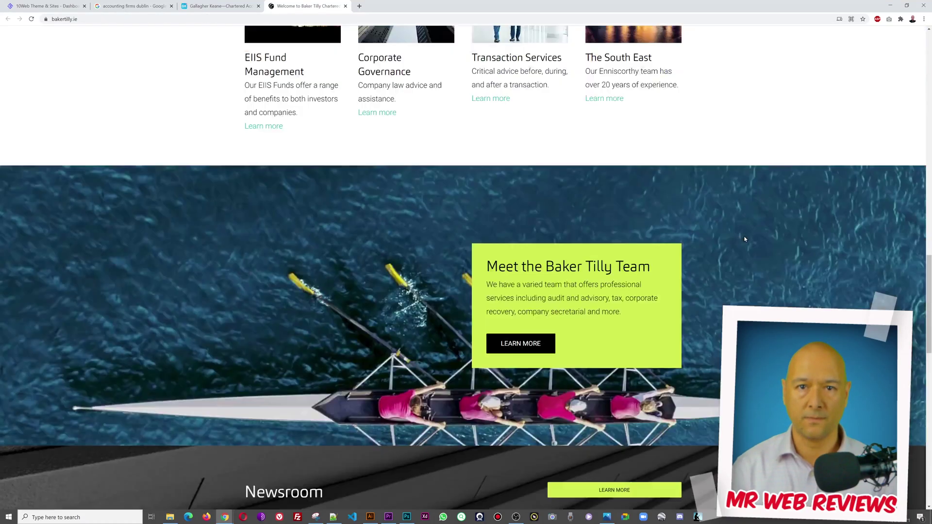
scroll(744, 239, "up", 15)
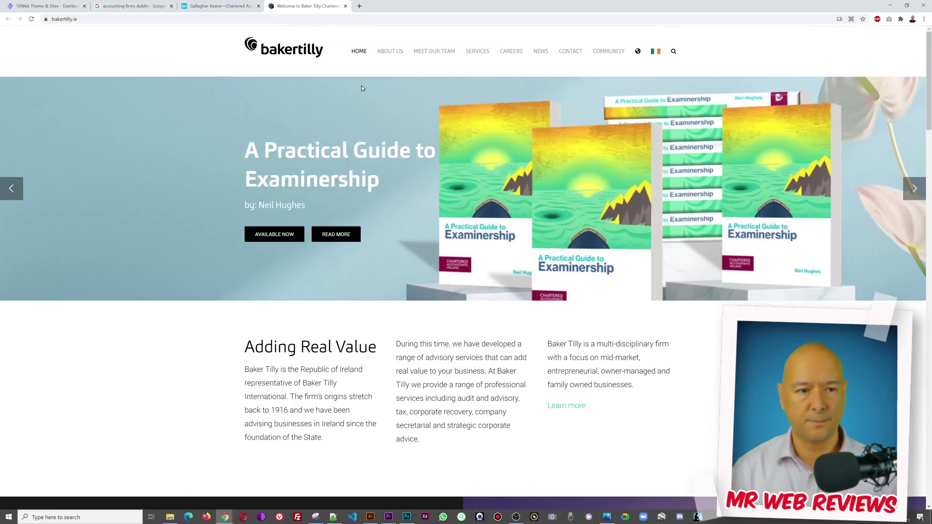
Recreate and import the bakertilly.ie home page, then choose VIEW & EDIT once finished
left_click(54, 6)
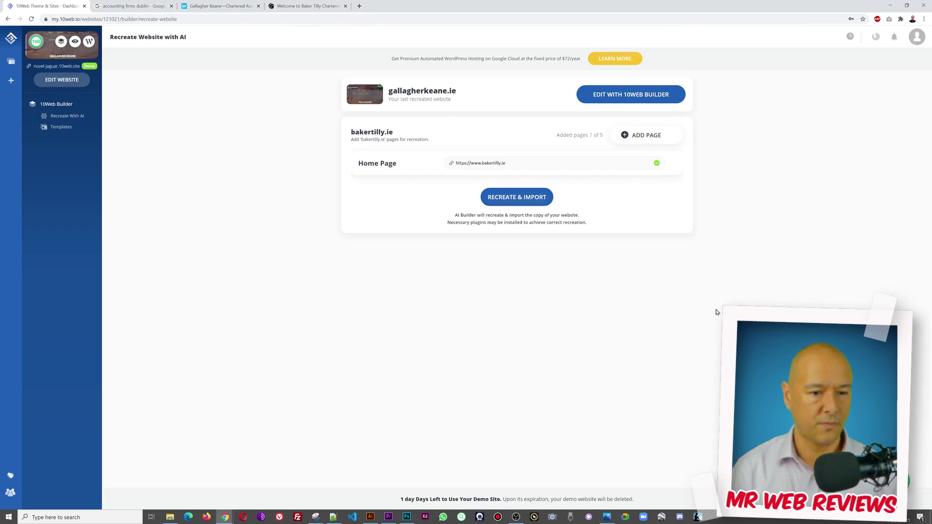
left_click(528, 198)
left_click(520, 305)
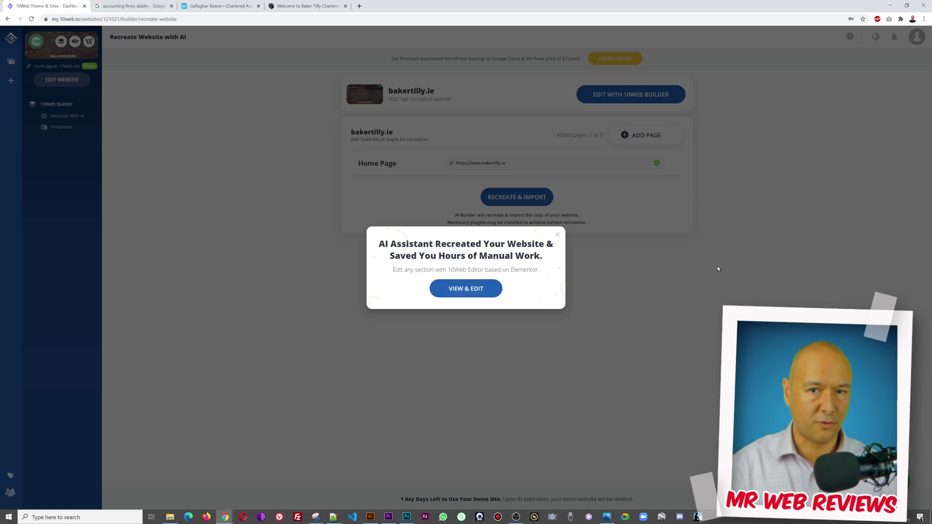
left_click(484, 291)
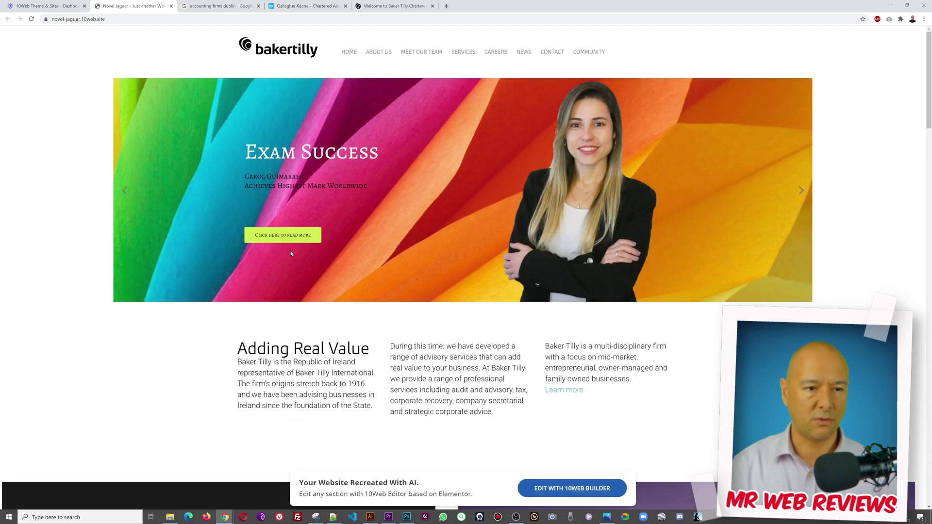
Move the recreated site's hero slider forward twice and back once
left_click(801, 190)
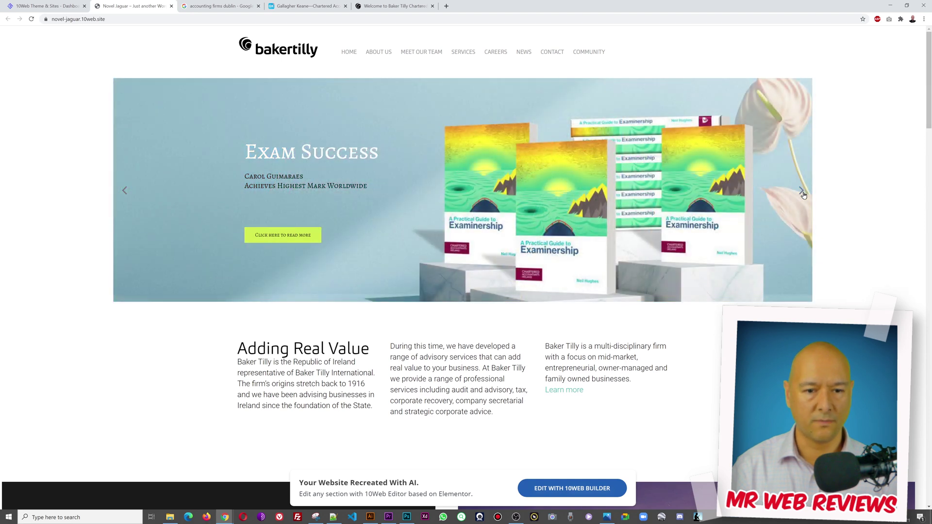
left_click(803, 195)
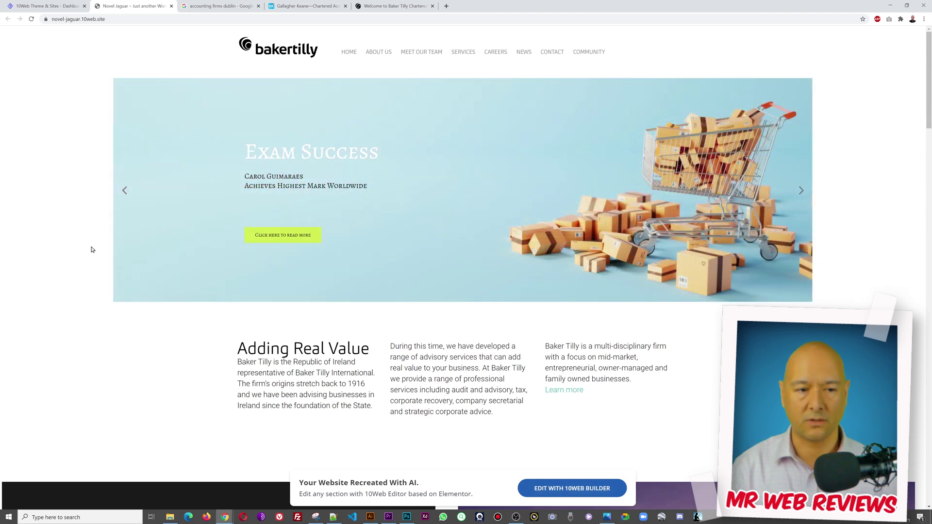
left_click(125, 191)
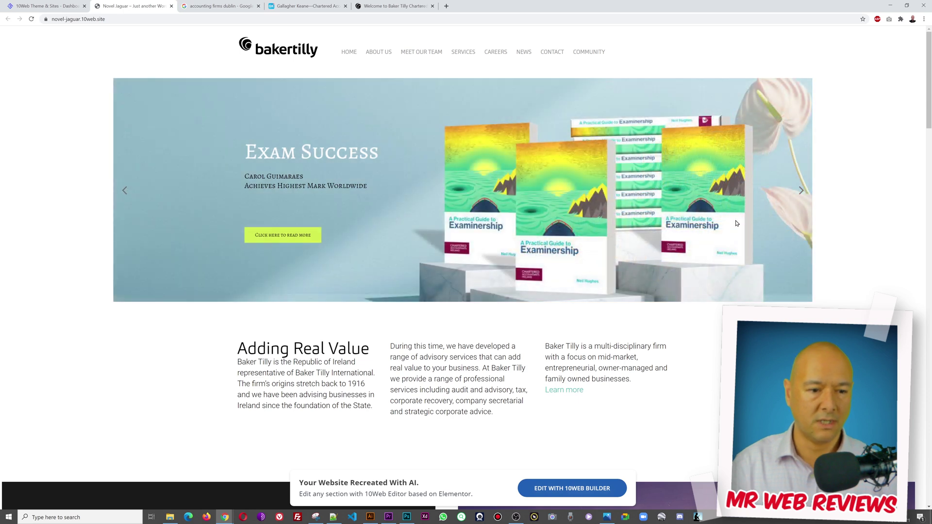
Scroll the recreated homepage through Services, team banner, Newsroom and Awards-2 to the footer
scroll(688, 339, "down", 2)
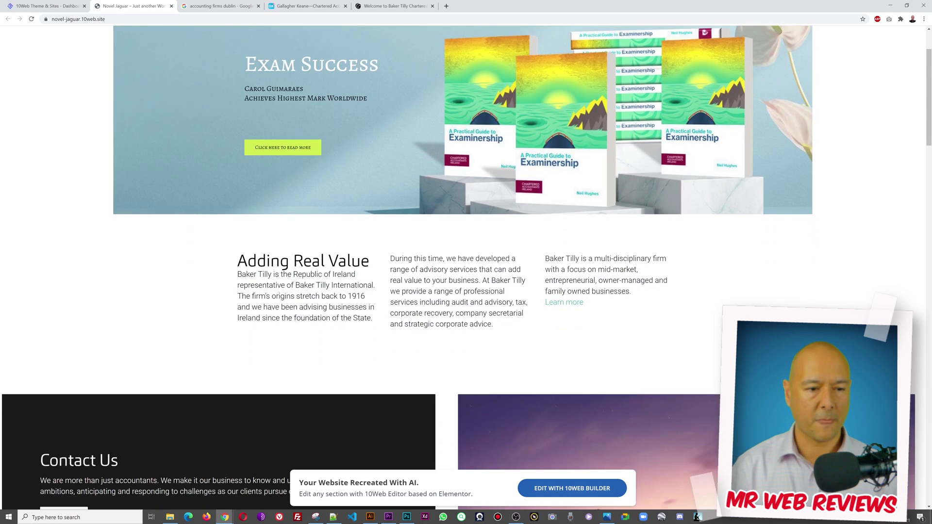
scroll(658, 232, "down", 5)
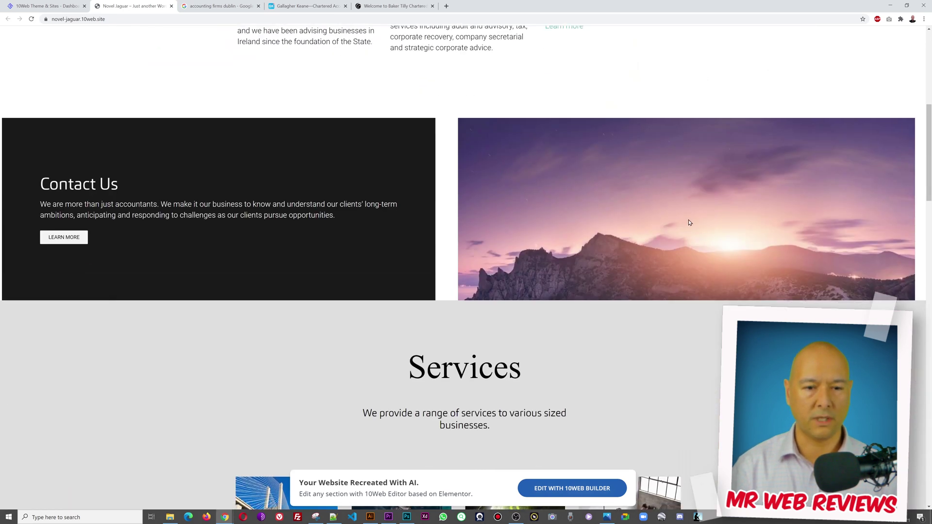
scroll(690, 224, "down", 8)
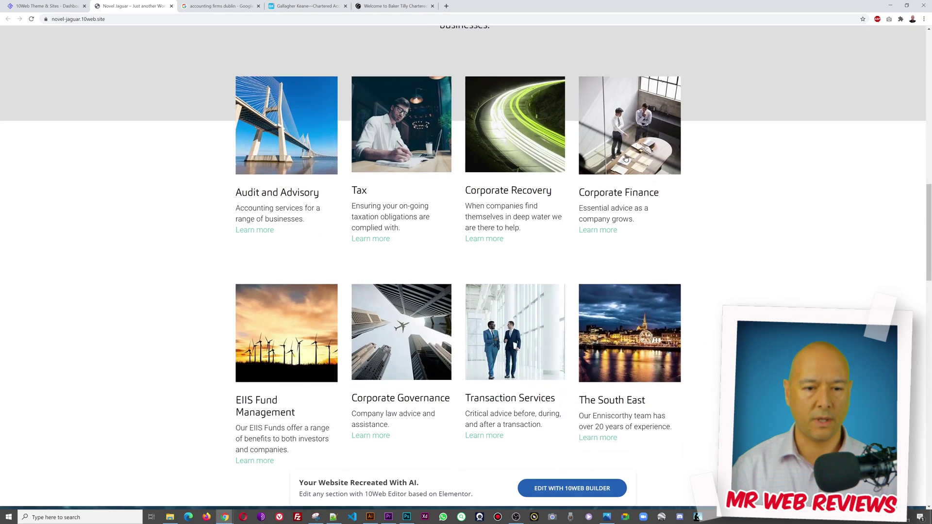
scroll(894, 240, "down", 1)
scroll(792, 204, "up", 3)
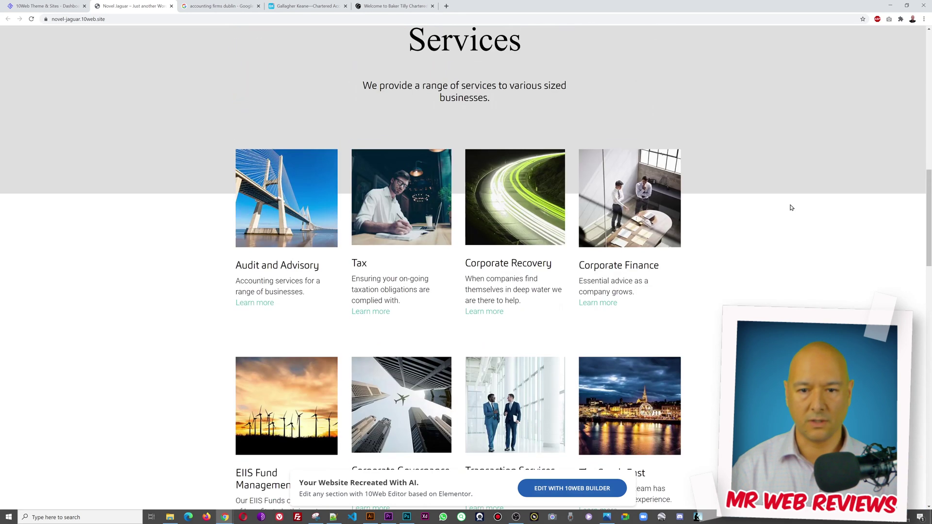
scroll(798, 175, "up", 2)
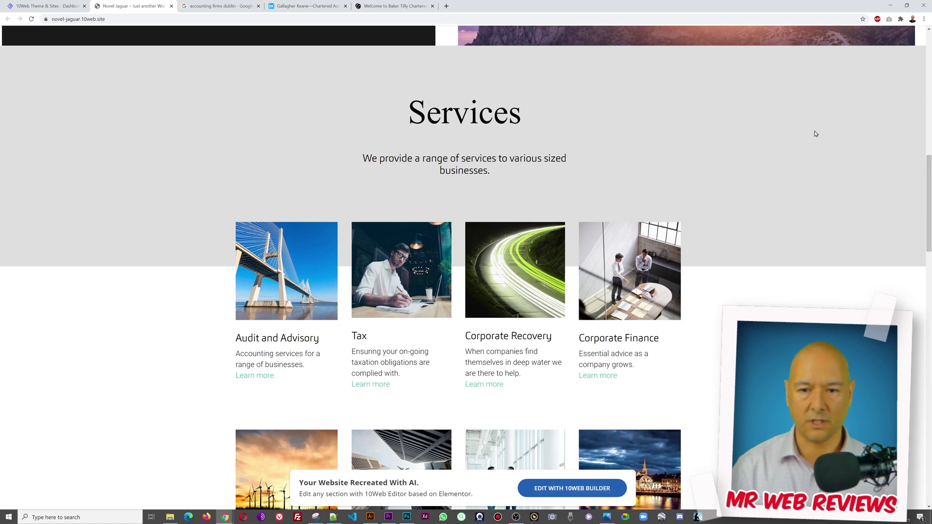
scroll(816, 174, "down", 1)
scroll(466, 262, "down", 3)
scroll(802, 289, "down", 7)
scroll(817, 164, "down", 4)
scroll(784, 191, "down", 5)
scroll(787, 209, "down", 2)
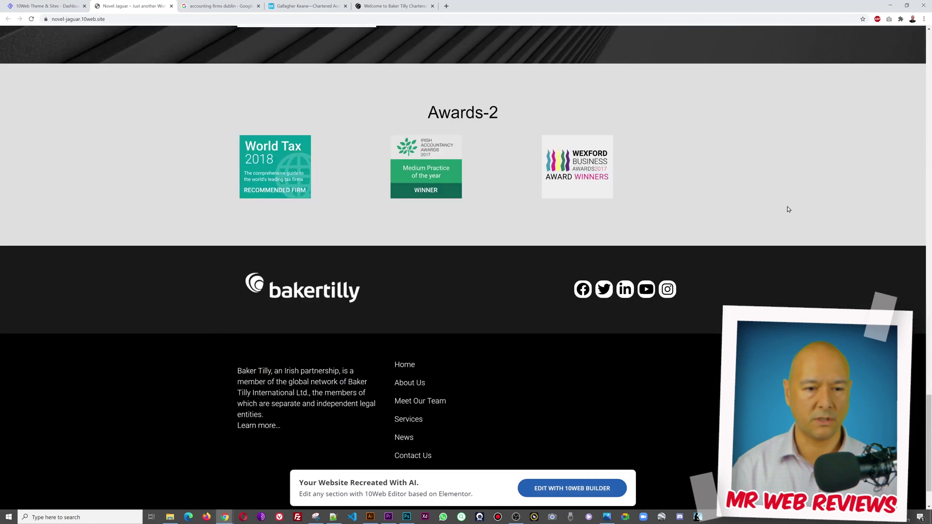
scroll(770, 195, "down", 1)
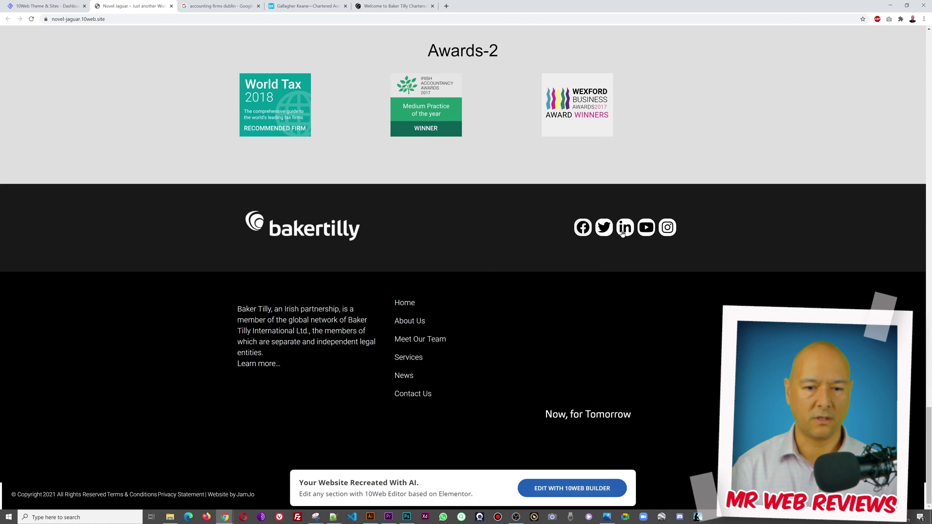
Compare the original bakertilly.ie homepage against the copy, then close the recreated Novel Jaguar tab
left_click(388, 7)
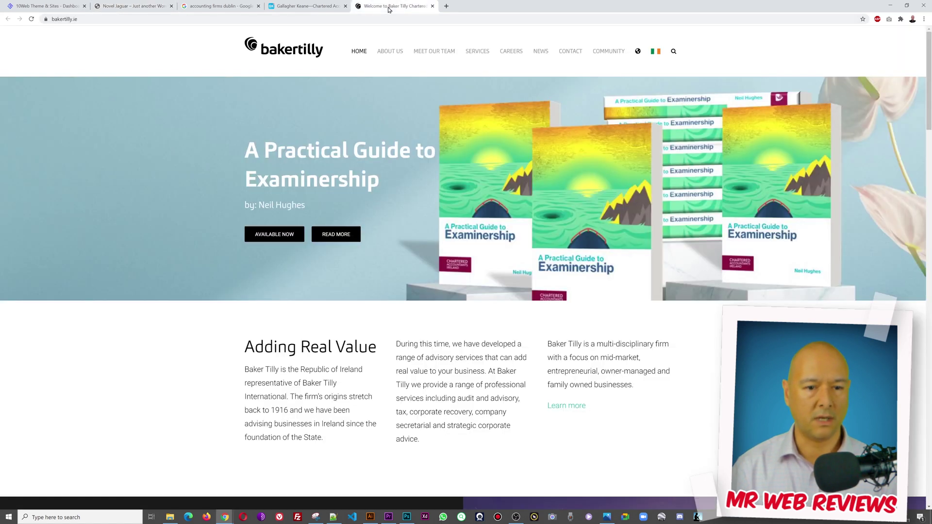
scroll(693, 203, "down", 8)
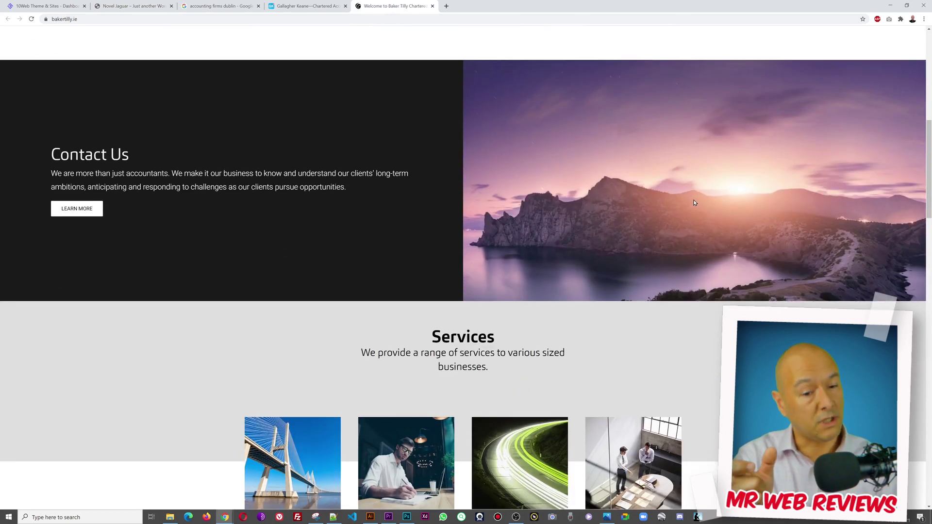
scroll(693, 203, "down", 2)
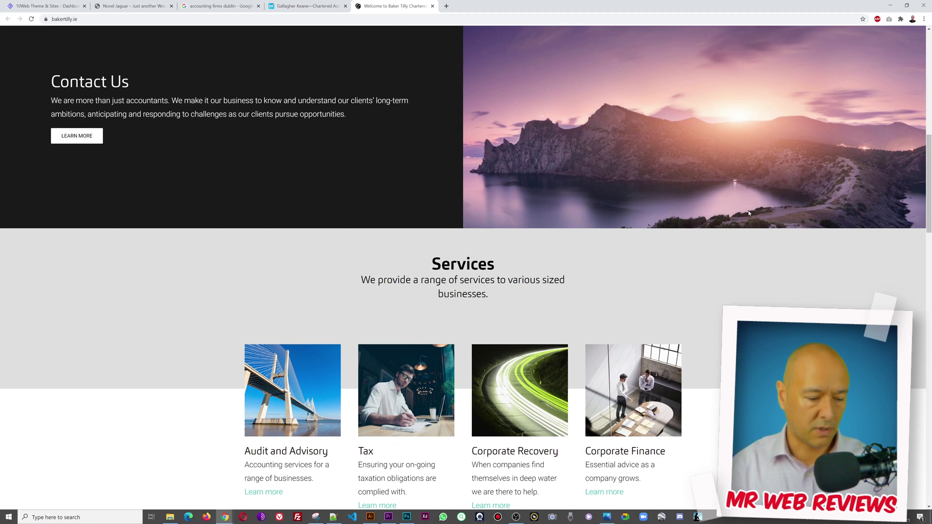
scroll(747, 211, "down", 3)
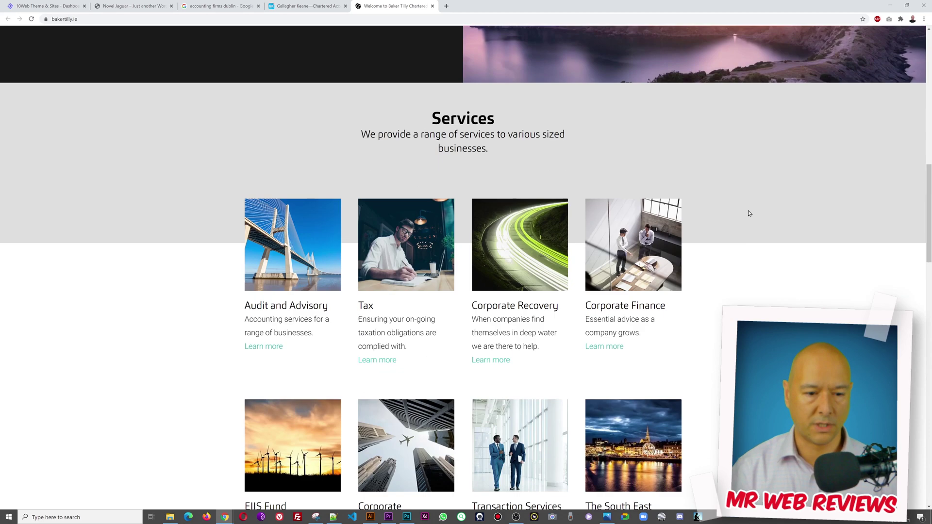
scroll(755, 198, "down", 14)
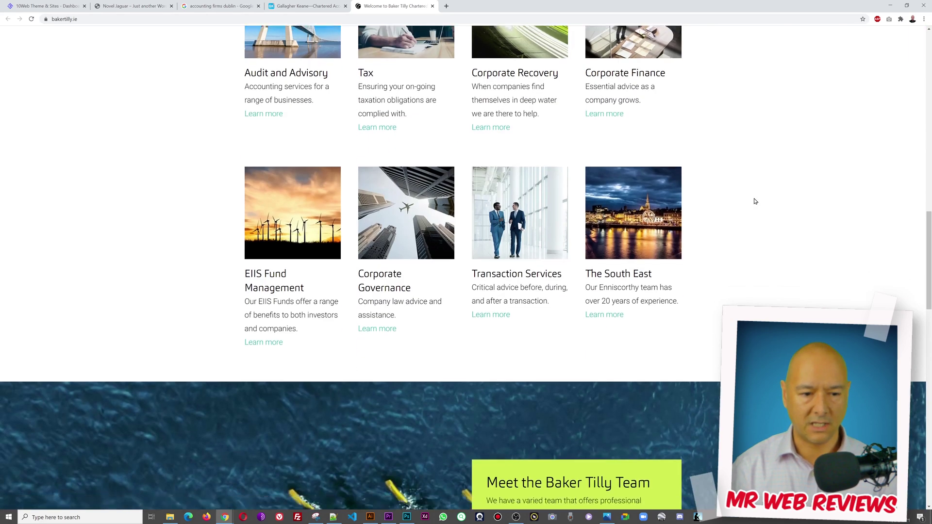
scroll(754, 200, "down", 7)
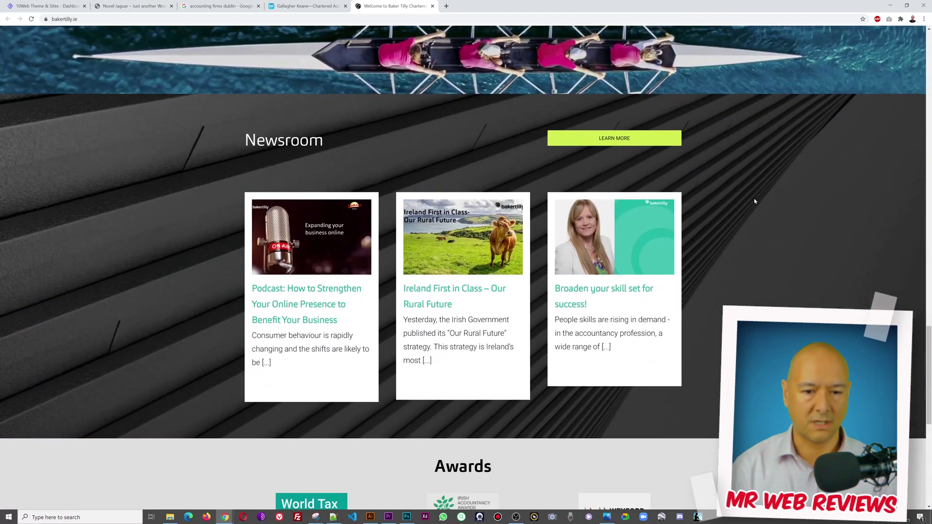
scroll(754, 200, "down", 5)
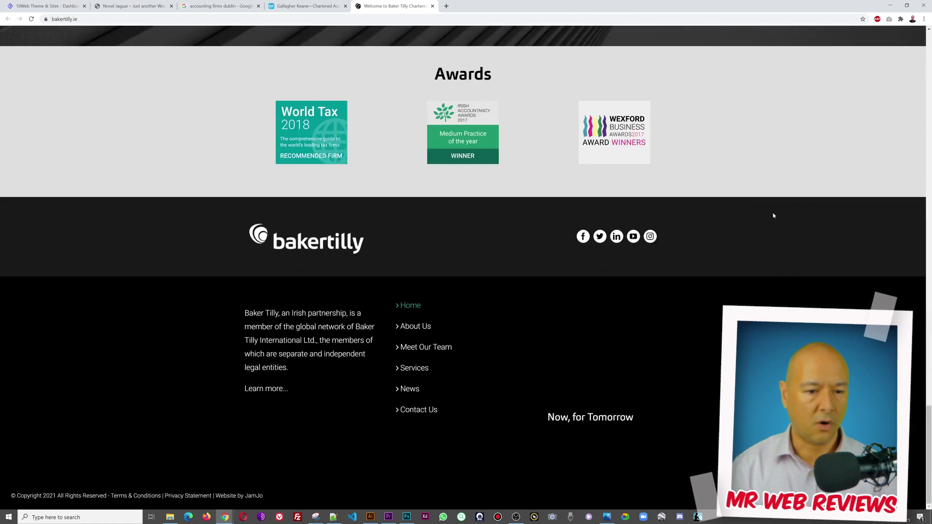
left_click(131, 7)
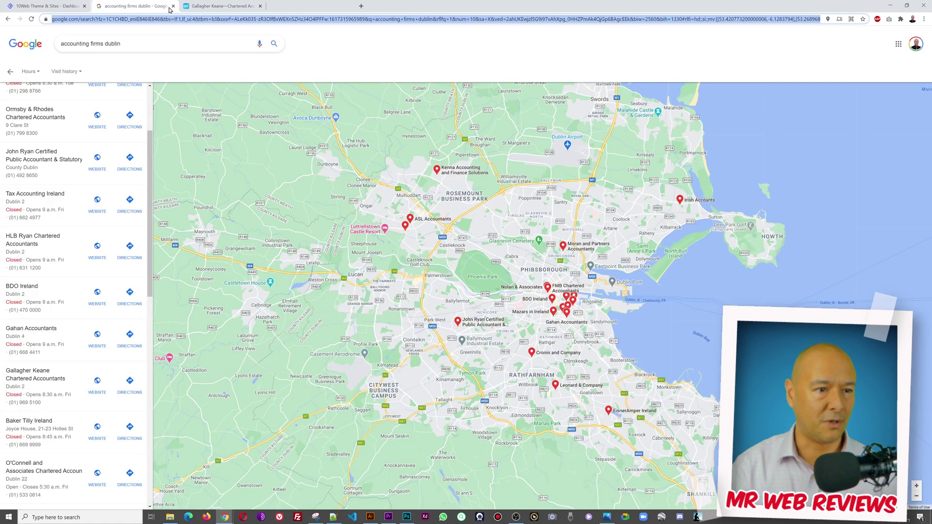
left_click(170, 5)
left_click(195, 7)
left_click(207, 18)
key("ctrl+c")
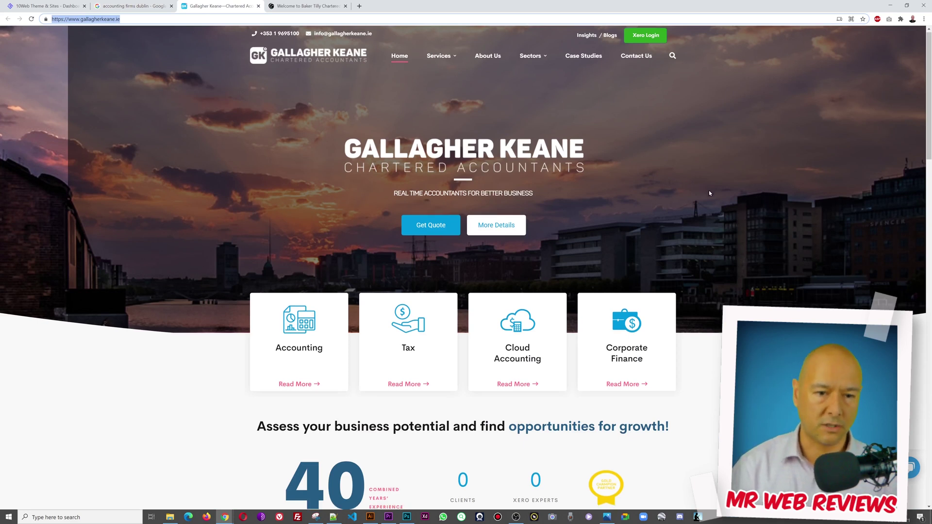
scroll(708, 190, "down", 9)
scroll(733, 201, "down", 15)
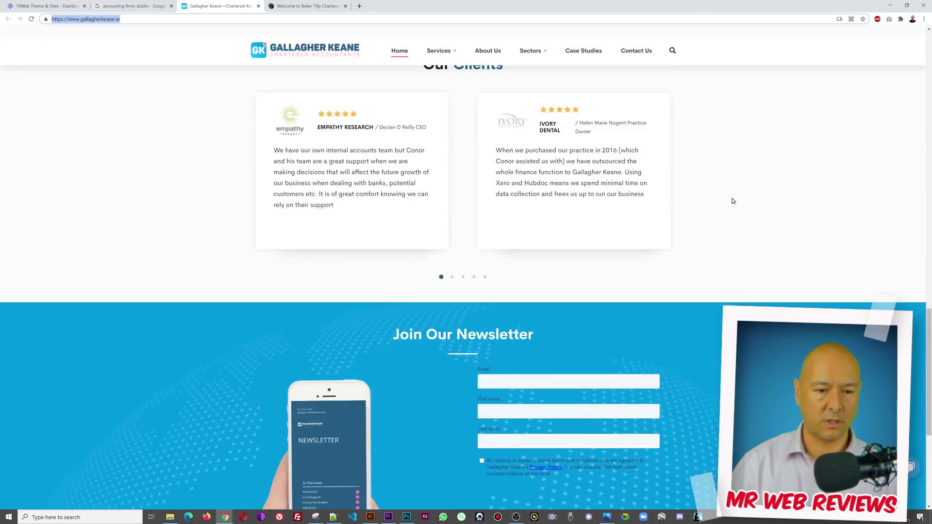
scroll(732, 201, "up", 20)
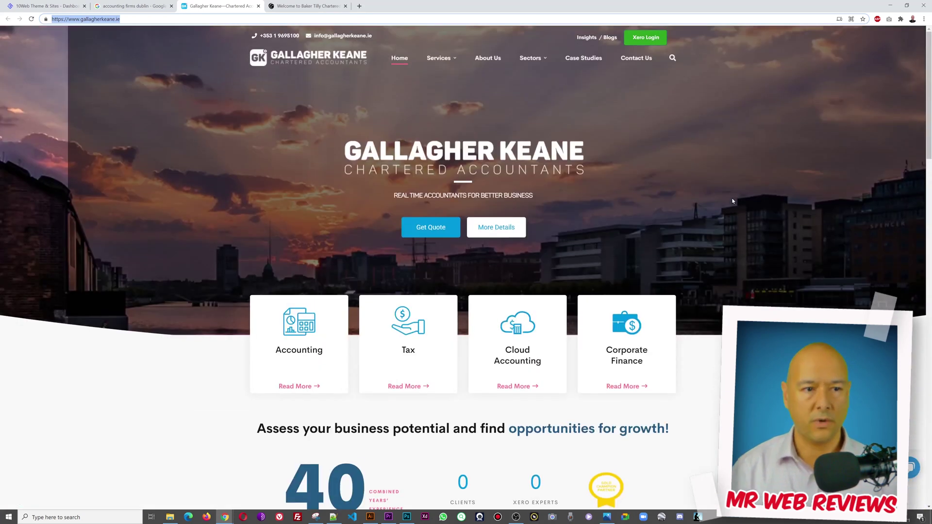
Recreate gallagherkeane.ie as the Home Page, replacing the previous import, and view the result
left_click(49, 6)
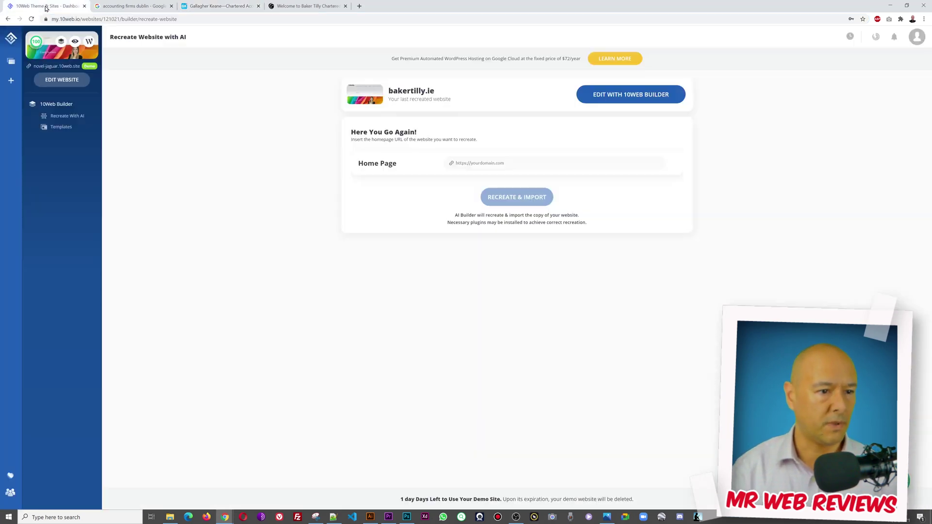
left_click(471, 165)
key("ctrl+v")
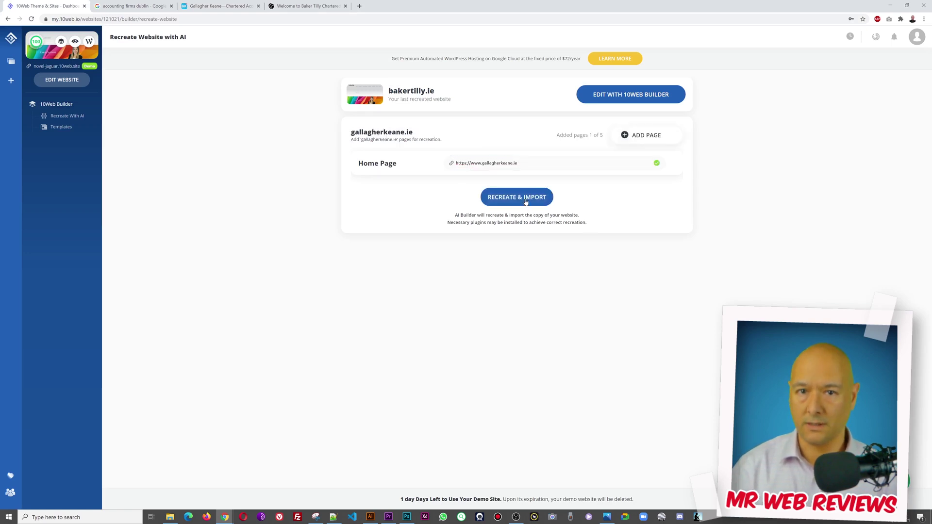
left_click(526, 202)
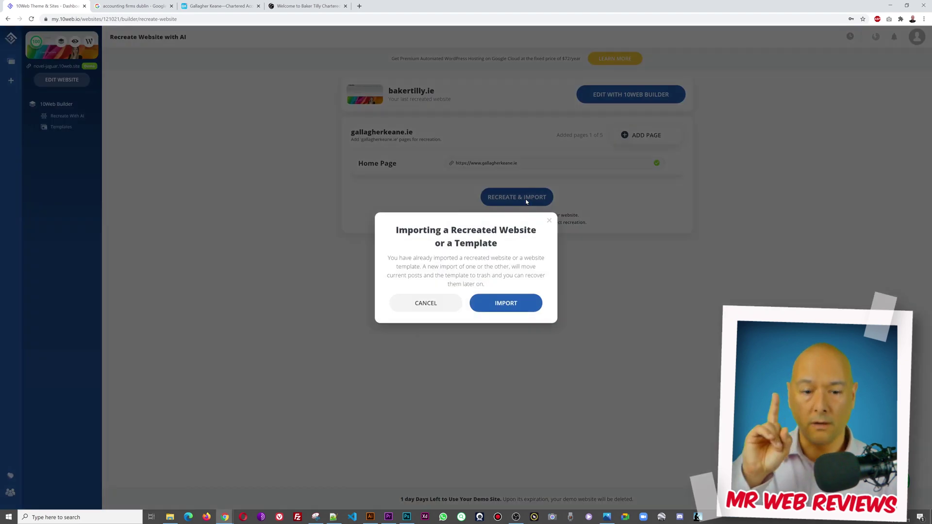
left_click(512, 300)
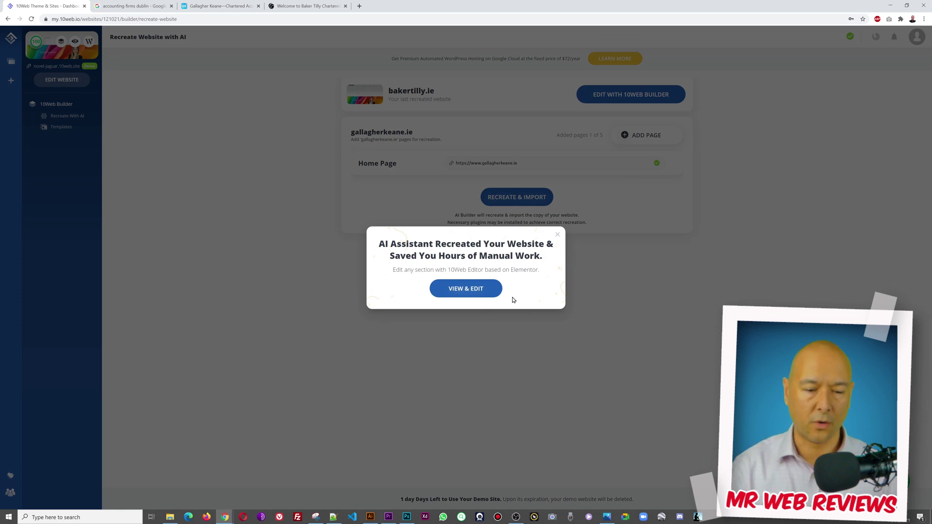
left_click(465, 288)
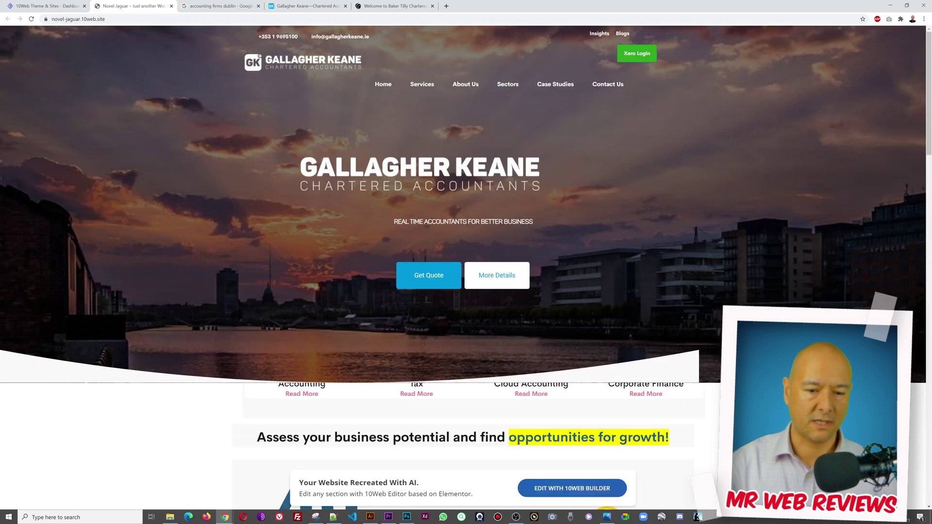
Switch between the original and recreated Gallagher Keane tabs, then scroll down the recreated copy
left_click(320, 7)
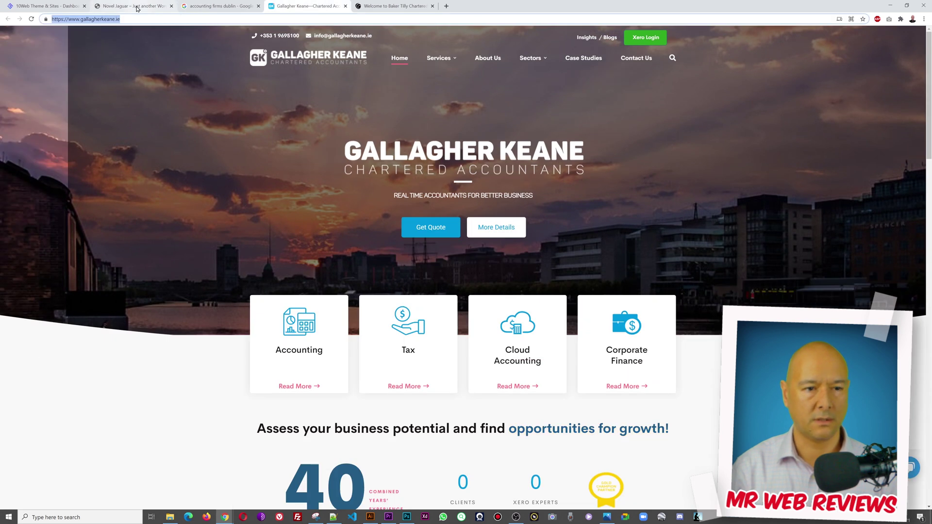
left_click(137, 8)
left_click(310, 9)
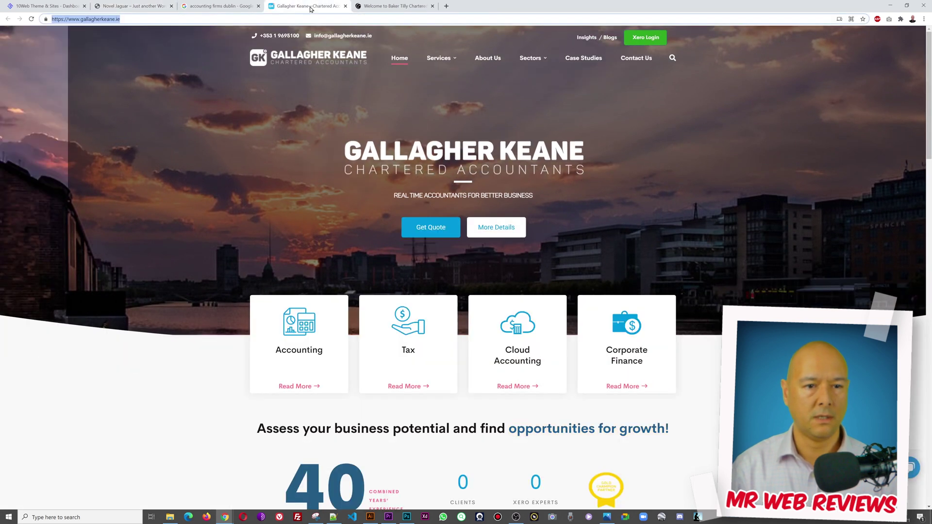
left_click(144, 7)
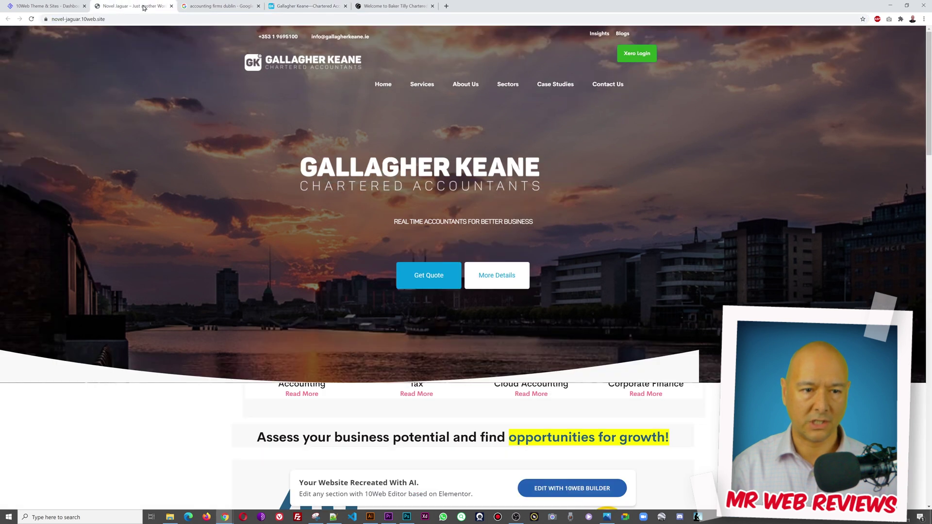
scroll(869, 244, "down", 5)
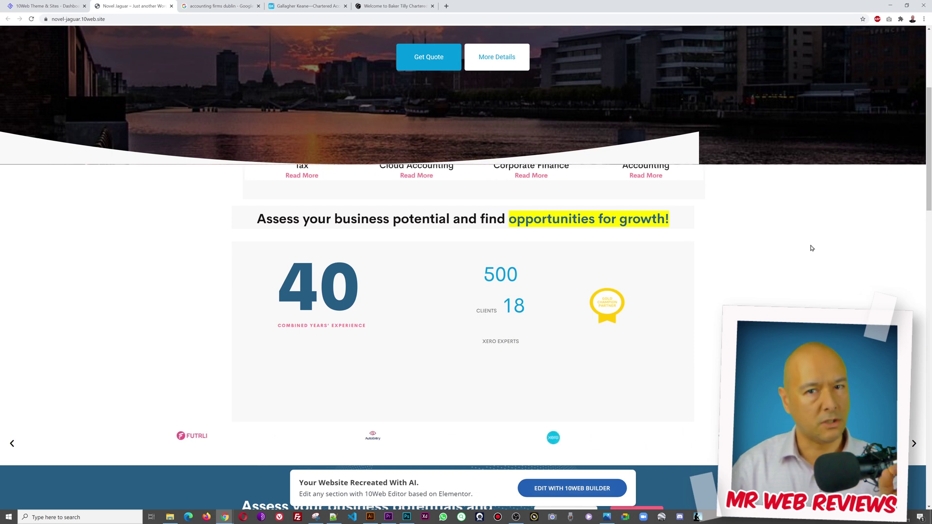
scroll(811, 247, "down", 10)
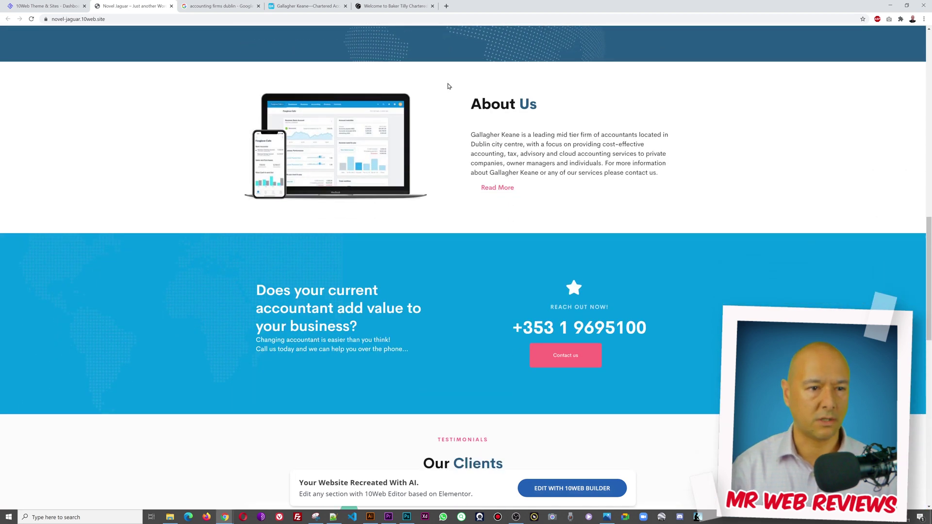
Compare the About Us and testimonials sections of the original and recreated Gallagher Keane sites
left_click(306, 7)
scroll(691, 172, "down", 12)
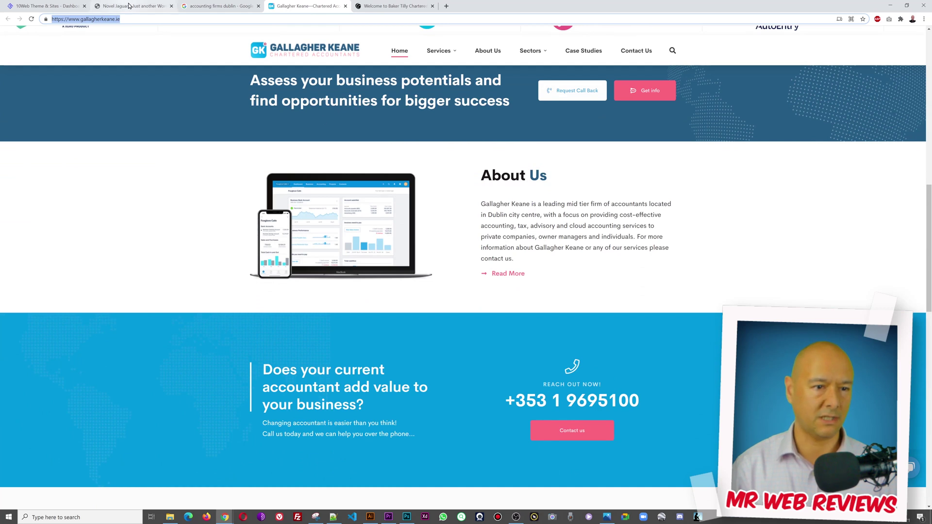
left_click(129, 6)
scroll(816, 223, "down", 5)
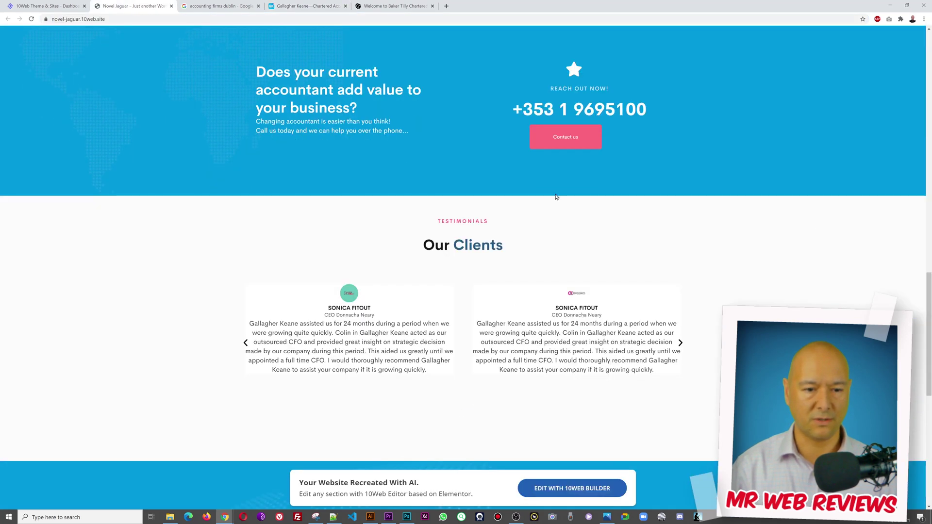
left_click(301, 6)
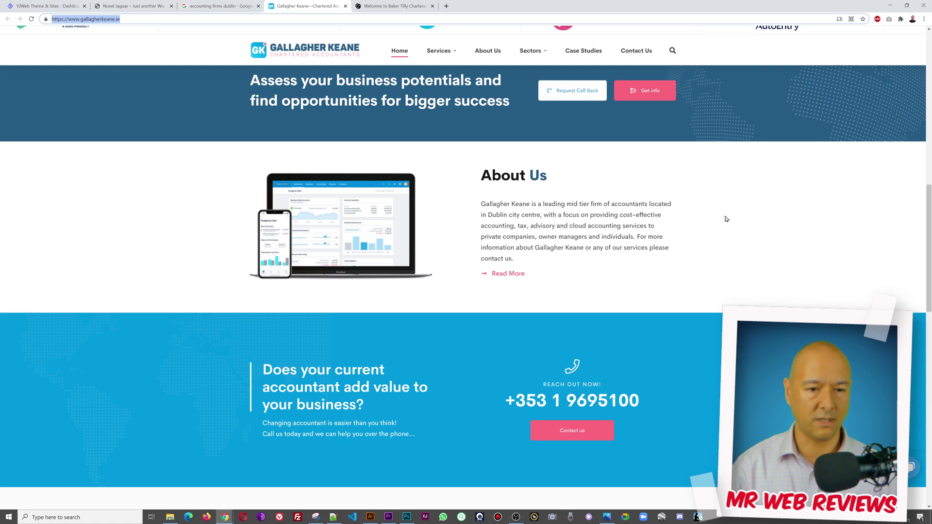
scroll(762, 225, "down", 4)
scroll(762, 225, "down", 3)
Scroll both sites through the testimonials, Join Our Newsletter form and footer to compare them
left_click(115, 6)
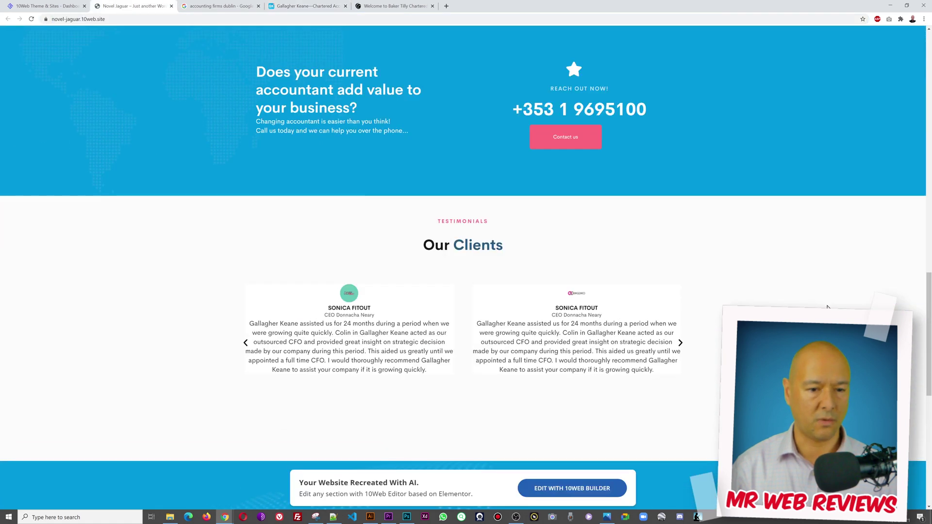
scroll(828, 308, "down", 5)
scroll(828, 309, "down", 2)
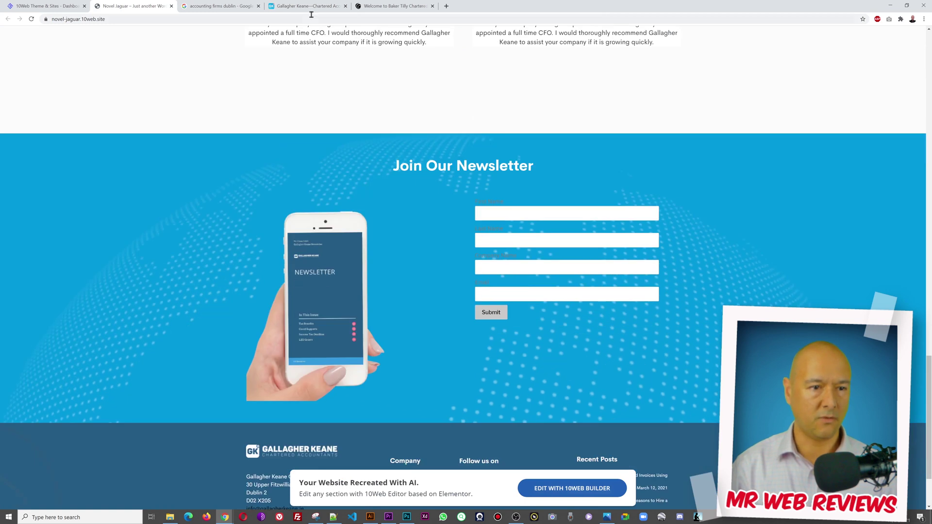
scroll(380, 228, "down", 2)
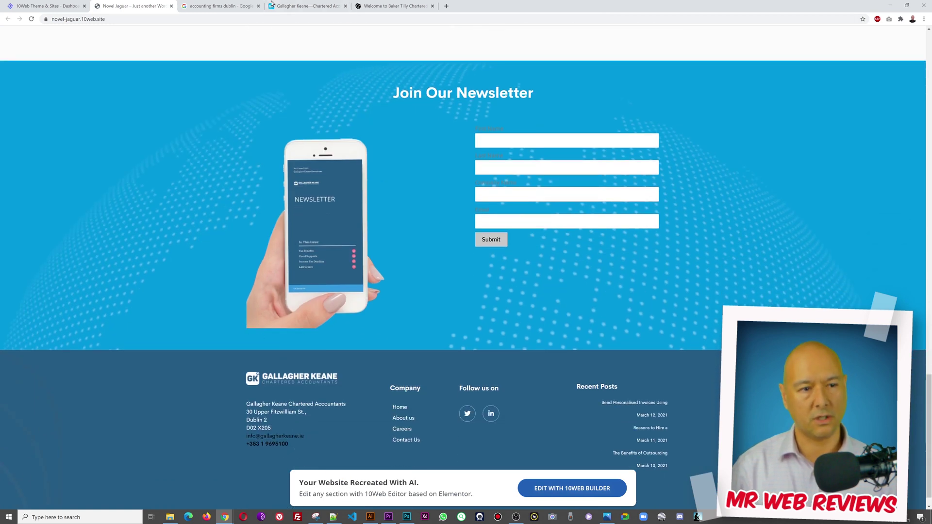
left_click(303, 5)
scroll(510, 393, "down", 1)
scroll(510, 393, "down", 7)
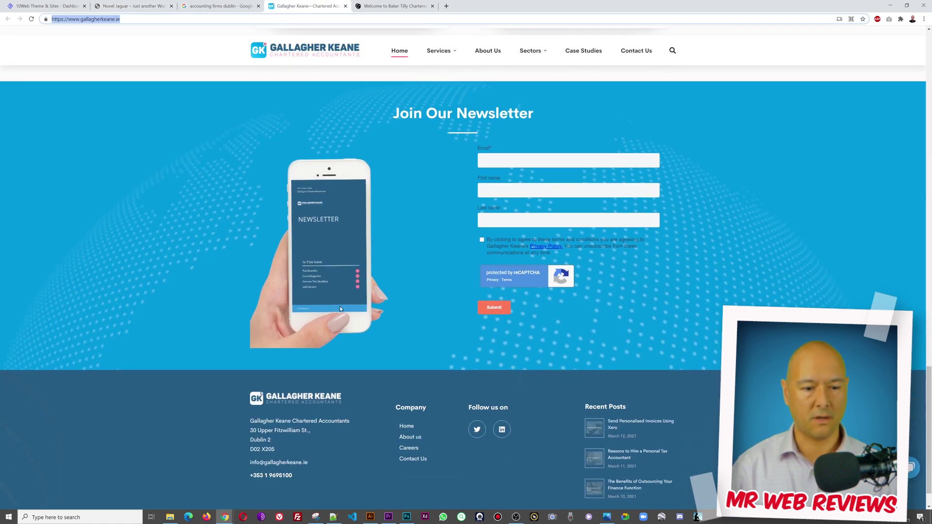
scroll(384, 338, "down", 1)
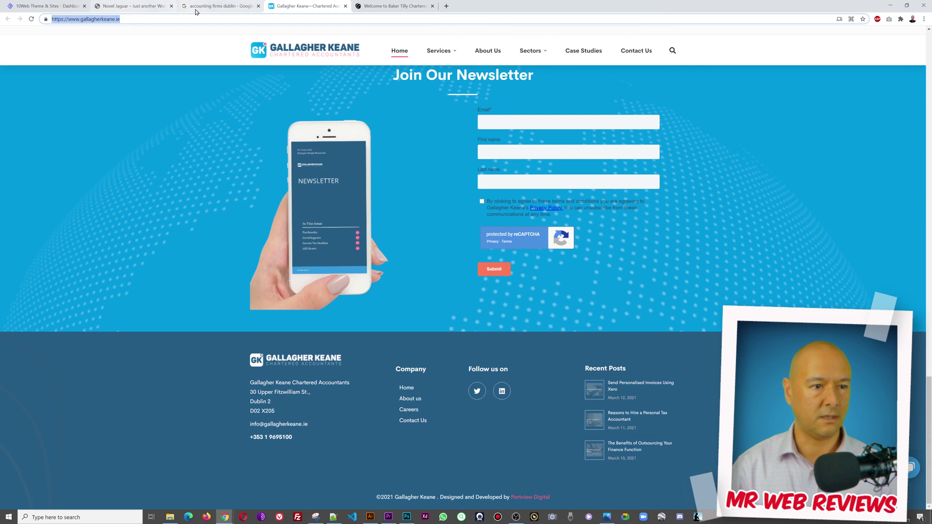
left_click(131, 5)
scroll(473, 245, "down", 1)
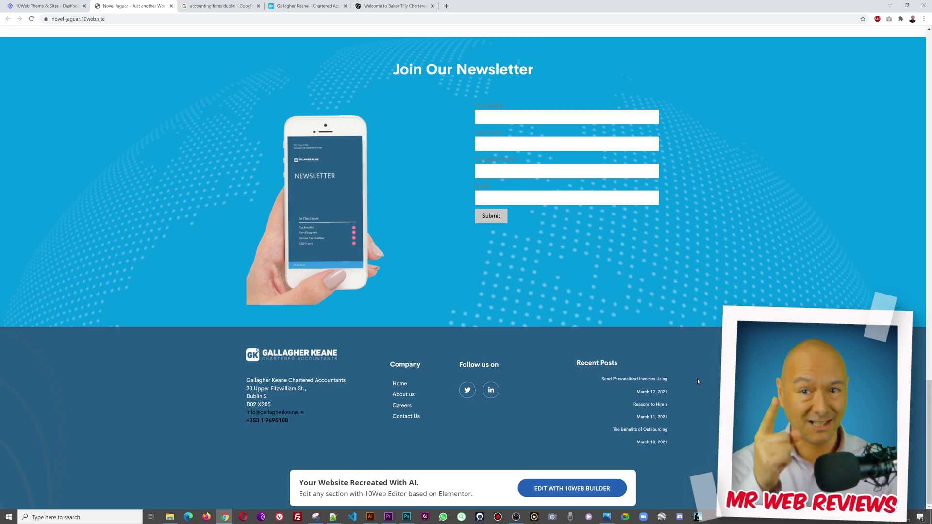
key("alt+Tab")
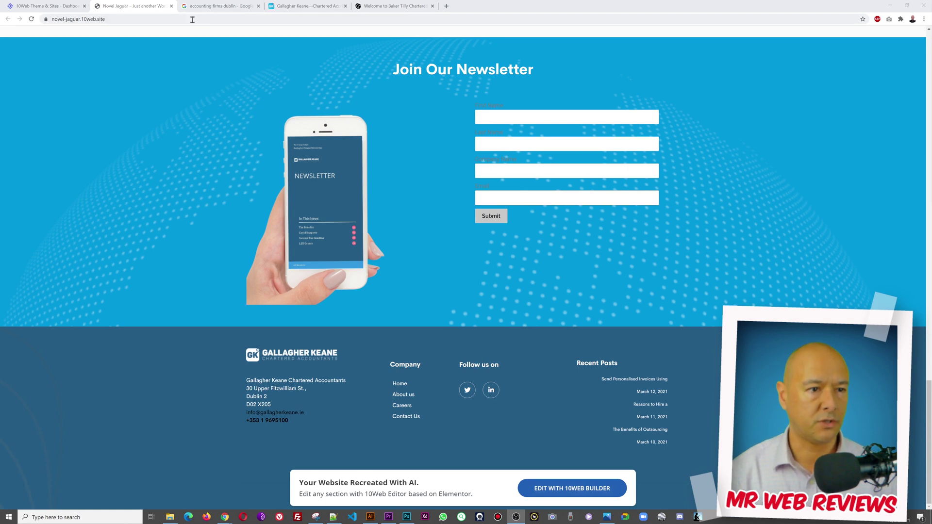
Close the recreated Gallagher Keane, Dublin accounting firms search, and original Gallagher Keane tabs
left_click(171, 6)
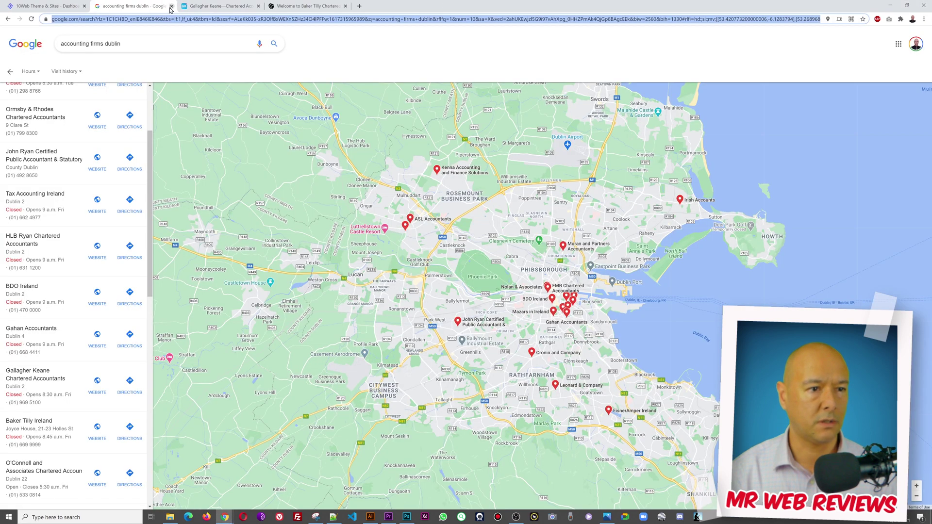
left_click(171, 7)
left_click(170, 6)
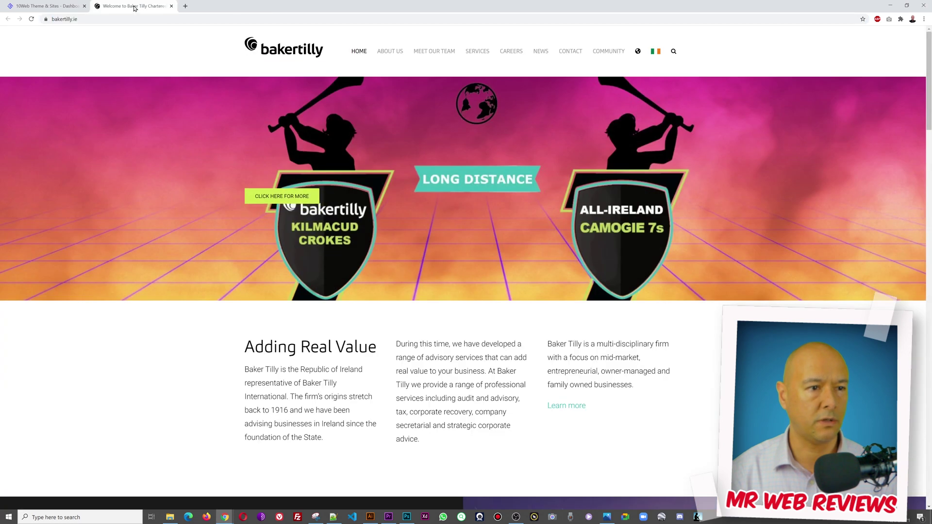
Enter the bakertilly.ie HOME link address as the Home Page to recreate
right_click(358, 52)
left_click(387, 107)
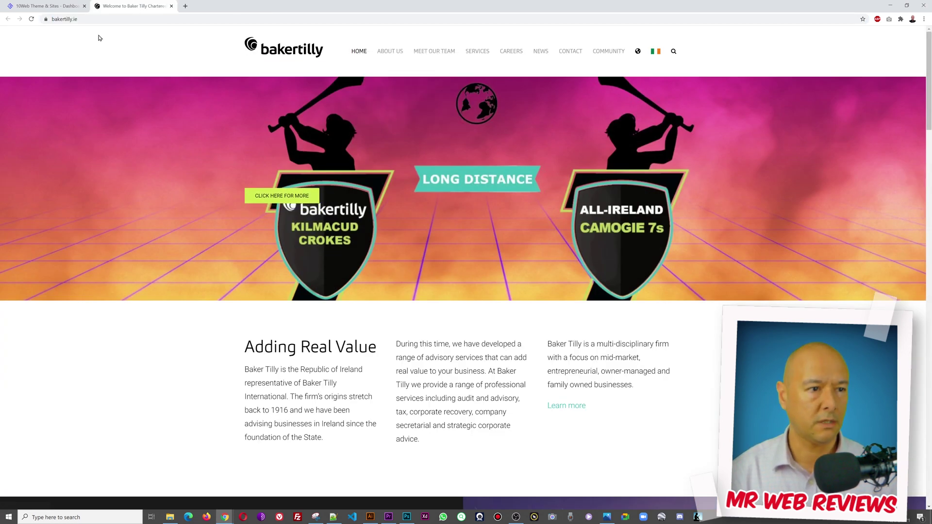
left_click(46, 6)
left_click(465, 163)
key("ctrl+v")
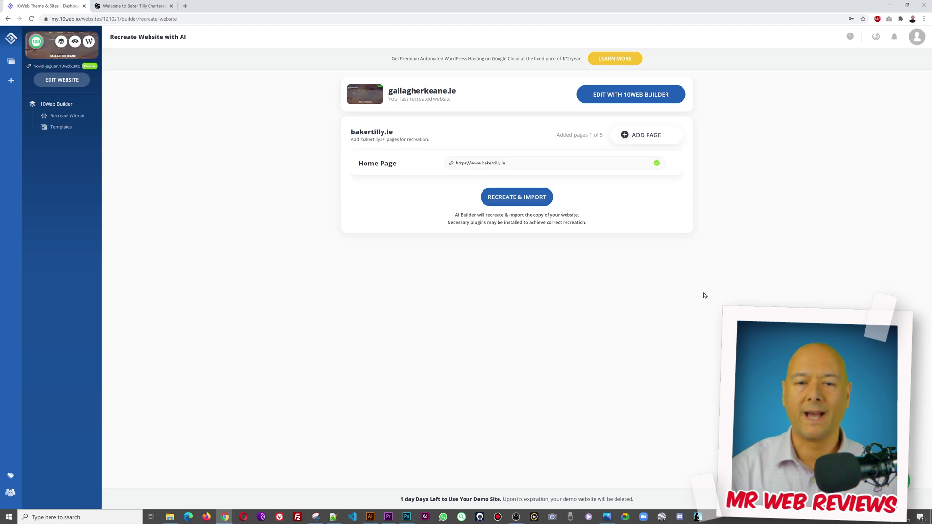
Add Page 1 using the Baker Tilly ABOUT US link address
left_click(646, 137)
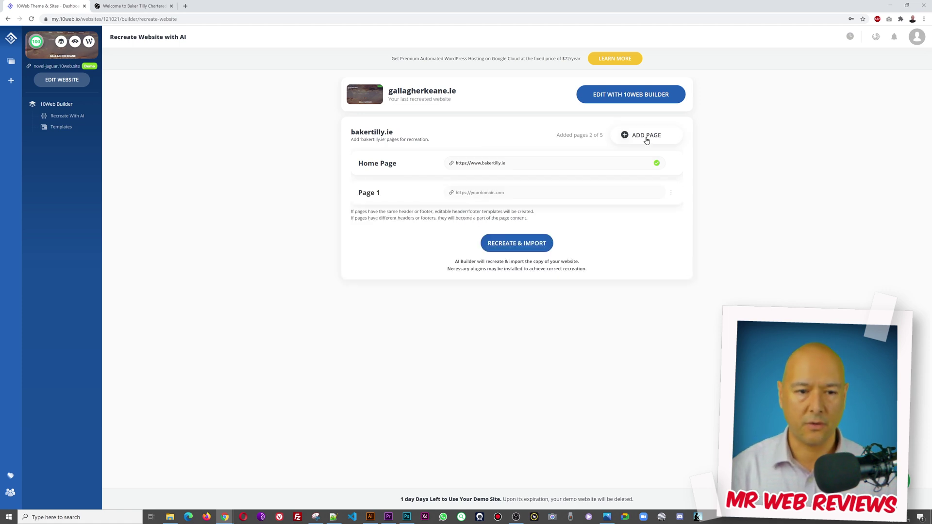
left_click(141, 7)
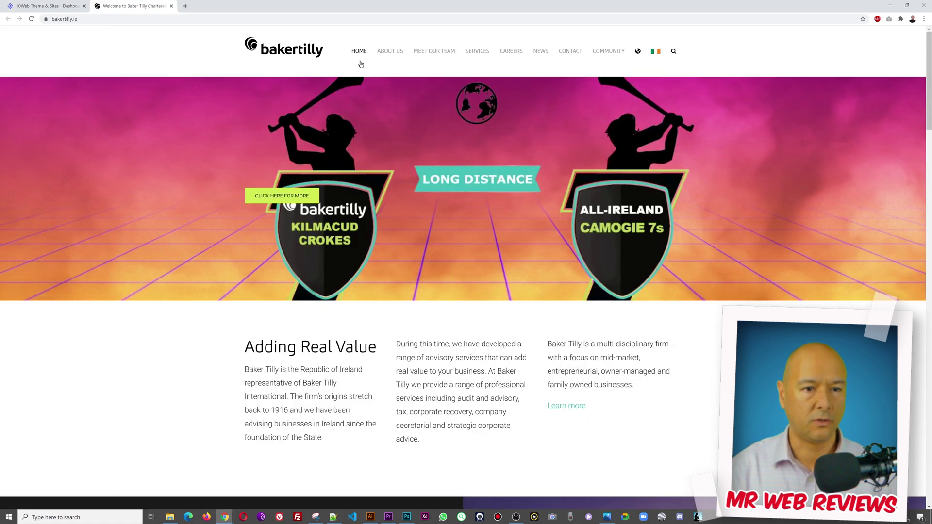
right_click(390, 54)
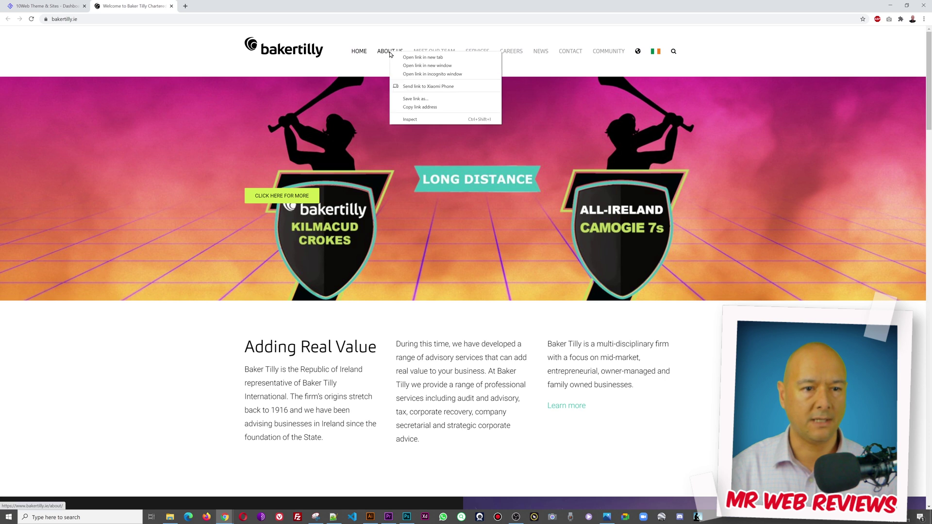
left_click(426, 106)
left_click(46, 6)
left_click(499, 192)
key("ctrl+v")
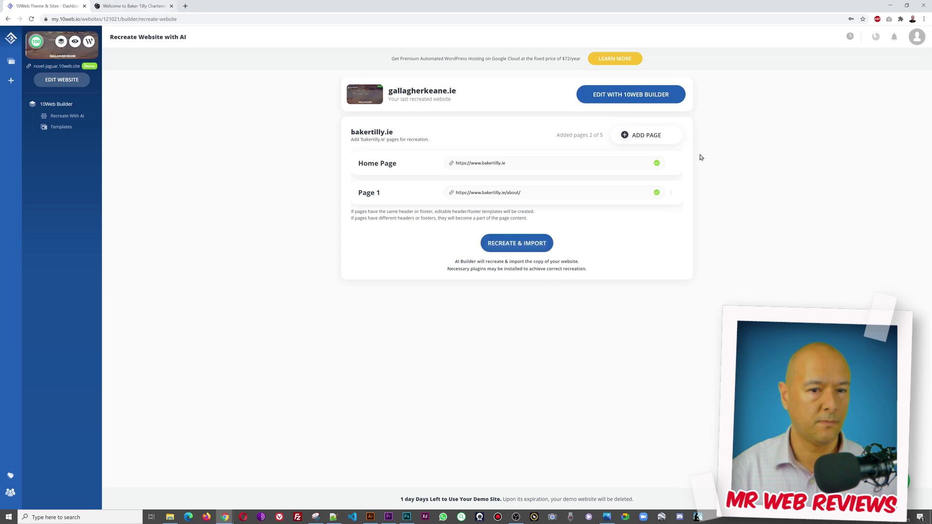
Add Page 2 using the Baker Tilly MEET OUR TEAM link address
left_click(646, 138)
left_click(147, 5)
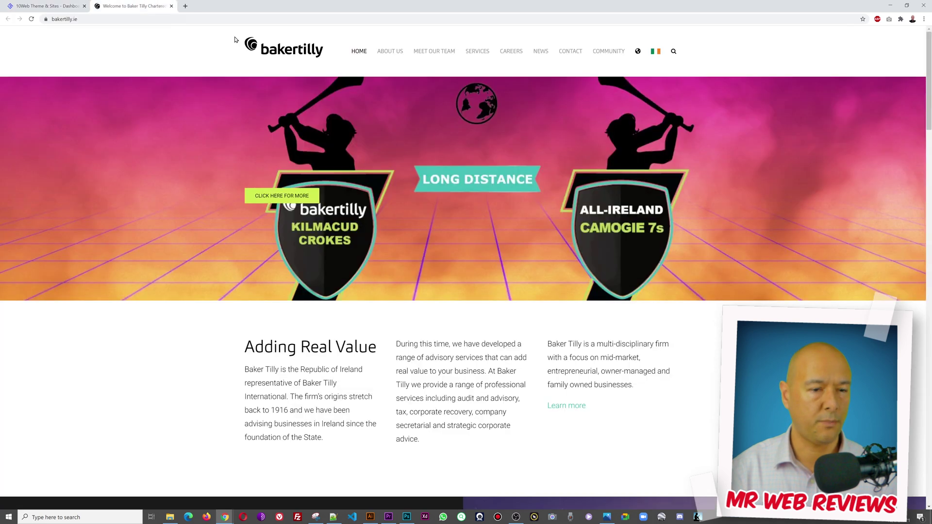
right_click(431, 50)
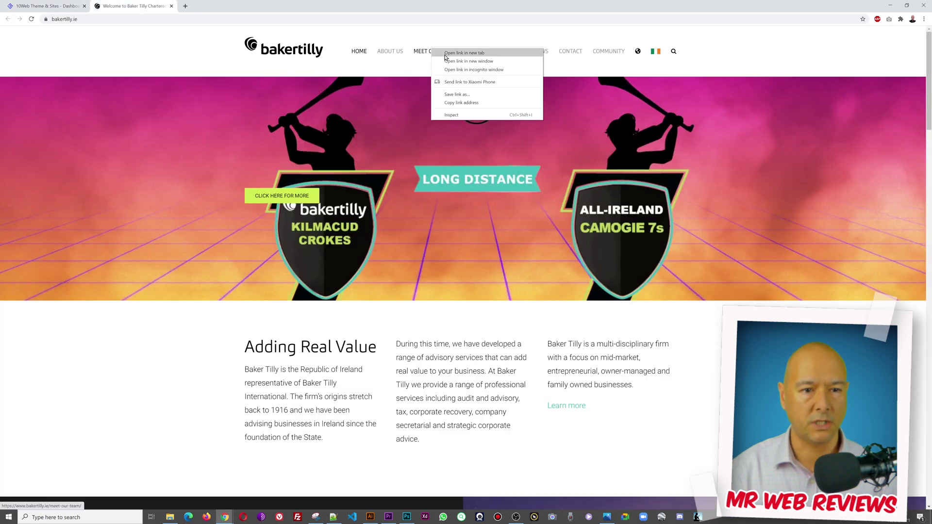
left_click(467, 102)
left_click(57, 7)
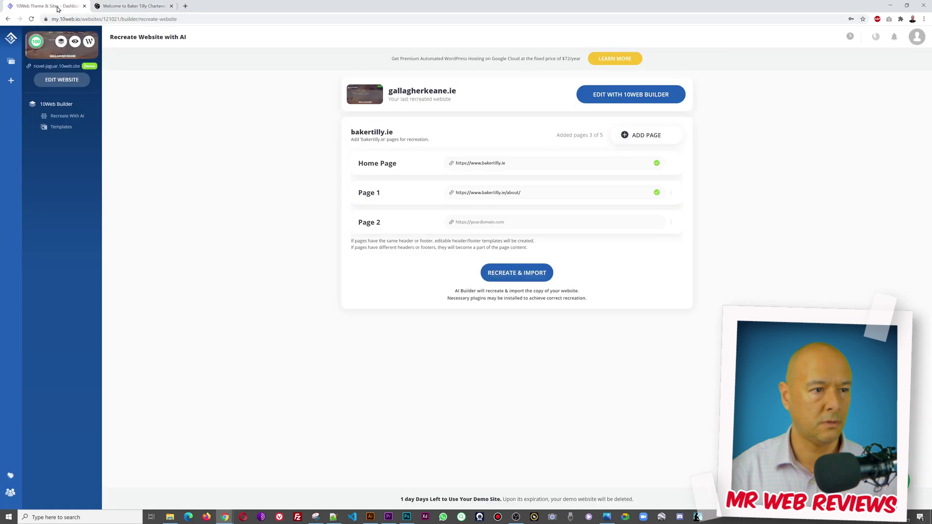
left_click(515, 217)
key("ctrl+v")
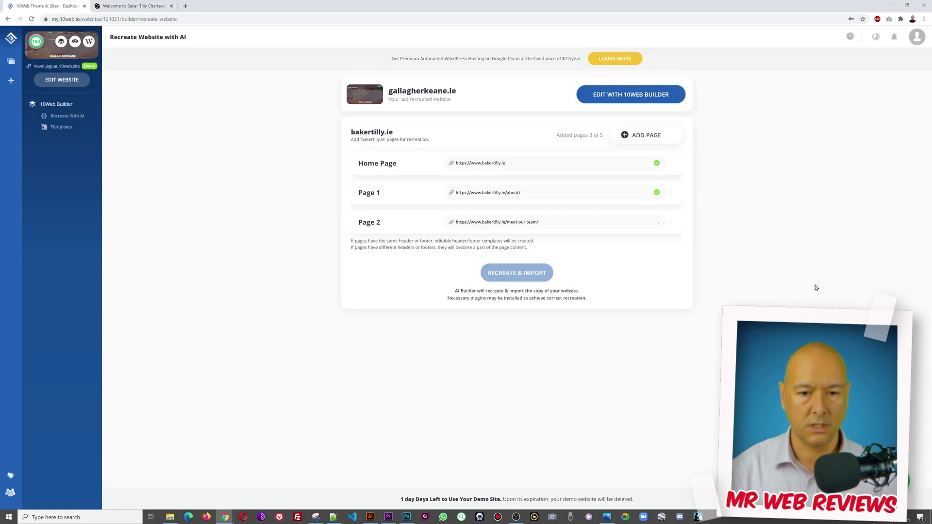
Add Page 3 using the Baker Tilly CONTACT link address
left_click(663, 136)
left_click(133, 6)
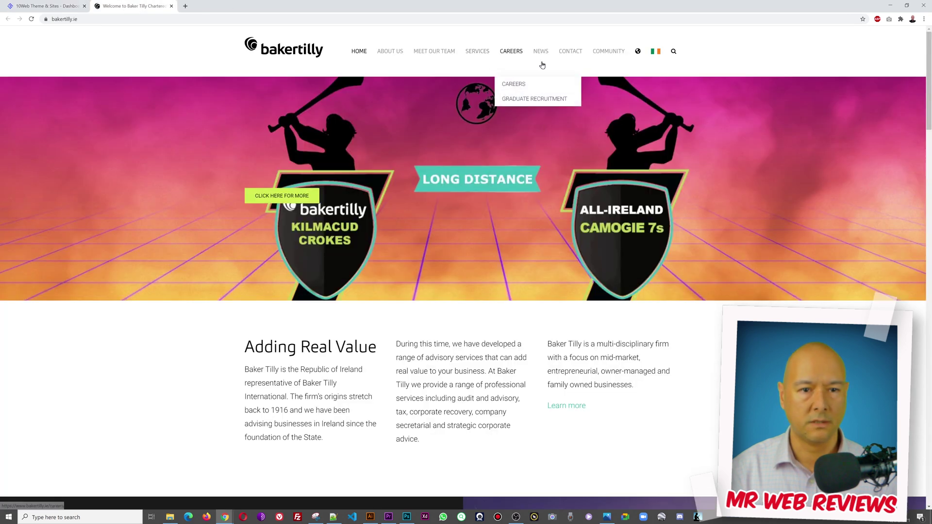
right_click(480, 56)
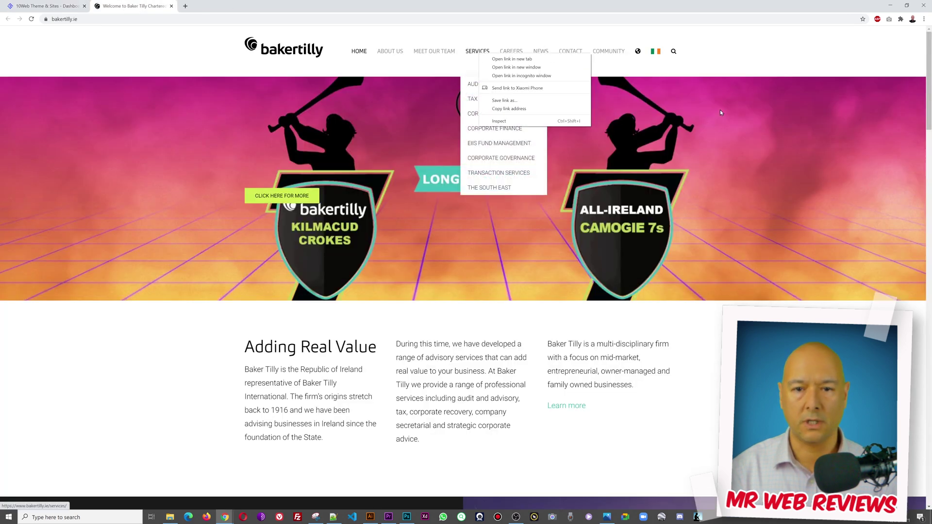
left_click(653, 92)
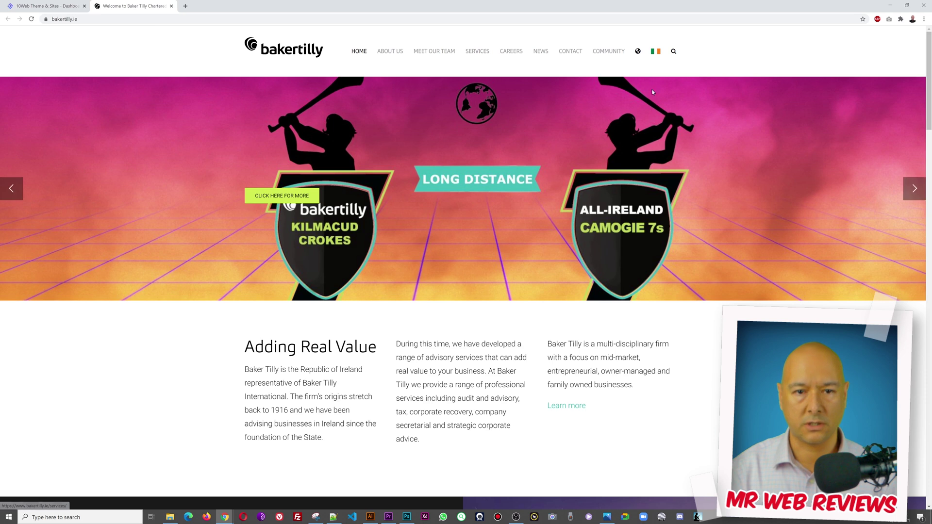
right_click(565, 50)
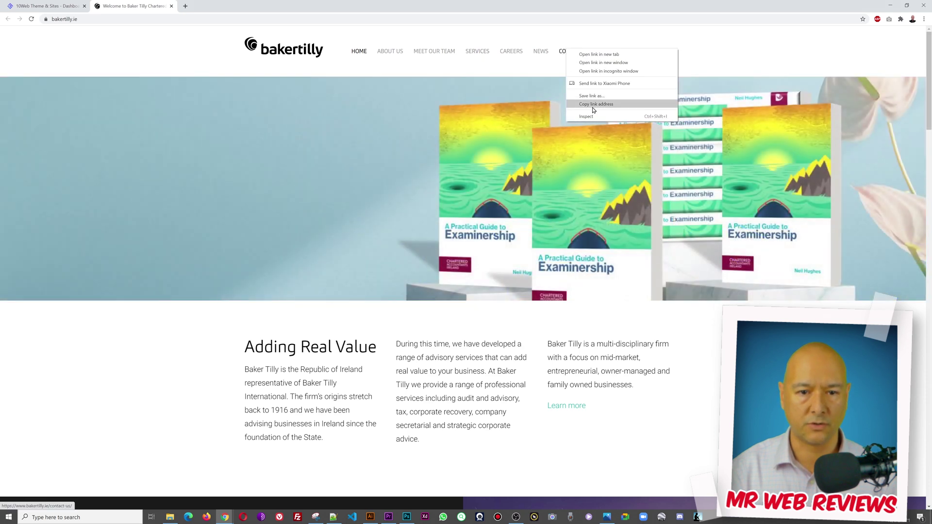
left_click(592, 105)
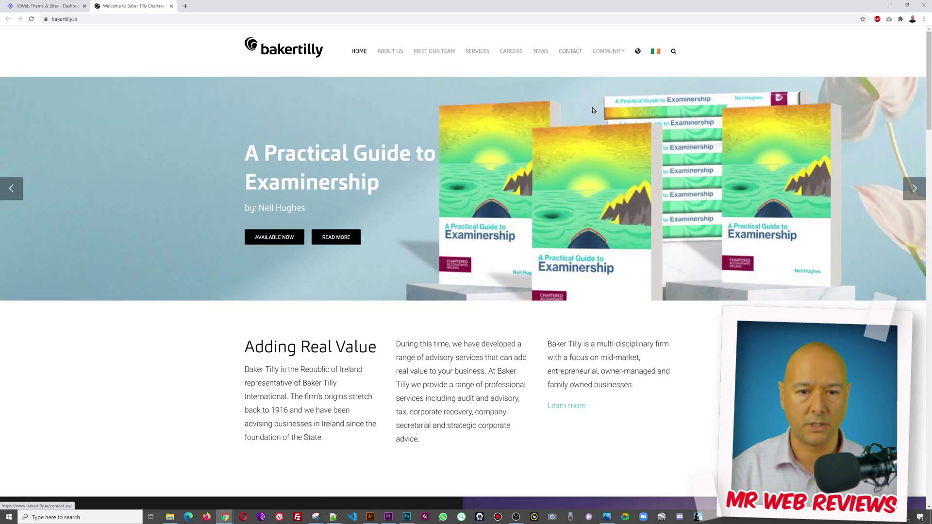
left_click(62, 4)
left_click(538, 254)
key("ctrl+v")
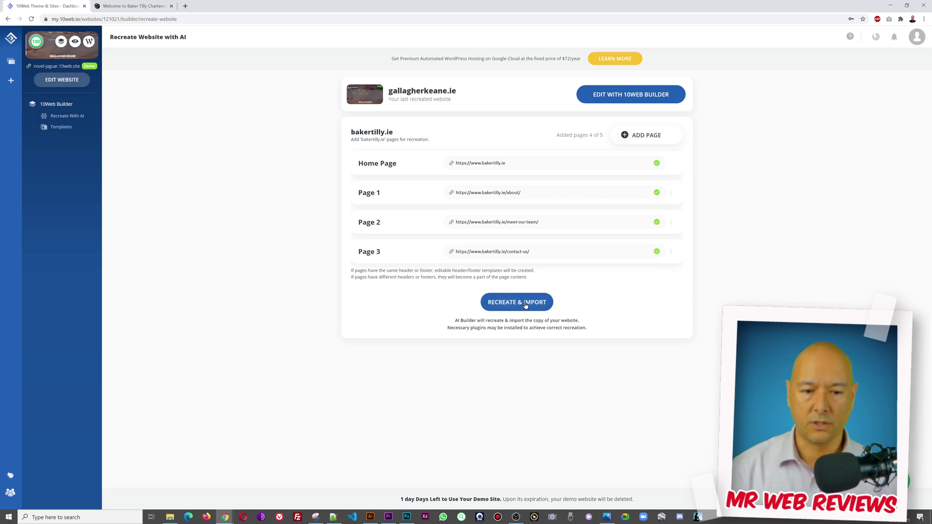
Start Recreate & Import for the four pages and confirm replacing the previous import
left_click(526, 304)
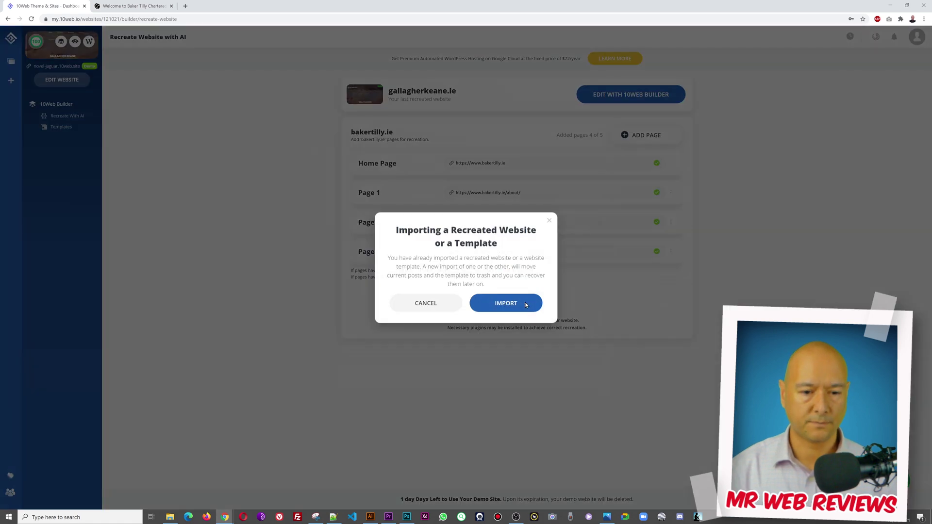
left_click(523, 304)
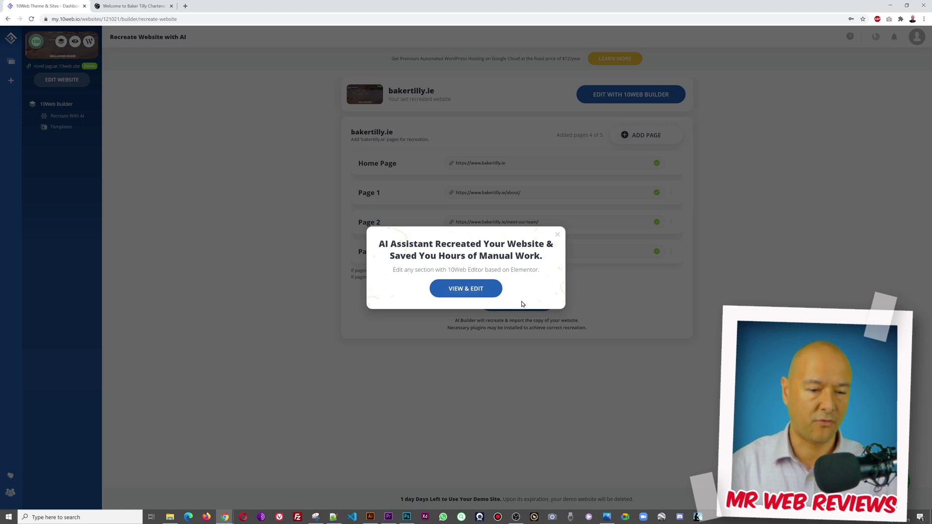
View the recreated Baker Tilly home page against the original, then go to its About Us page
left_click(479, 293)
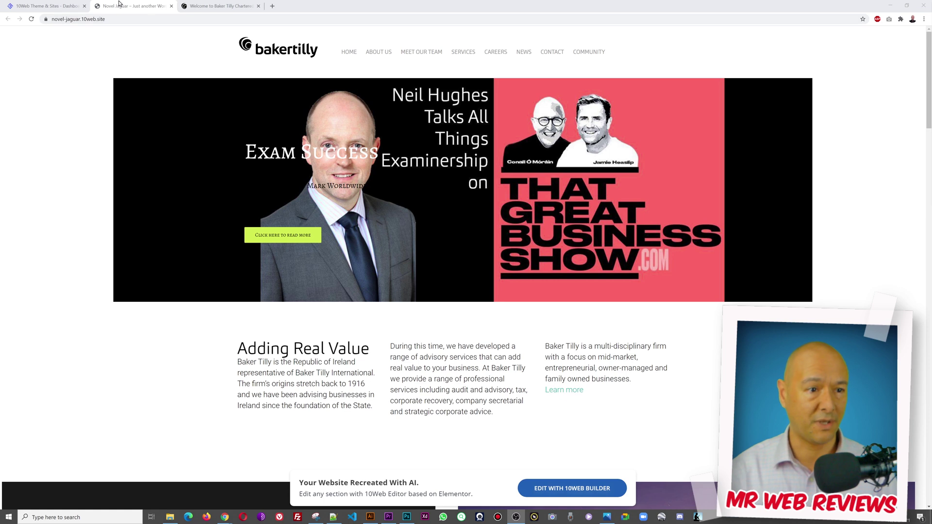
left_click(214, 6)
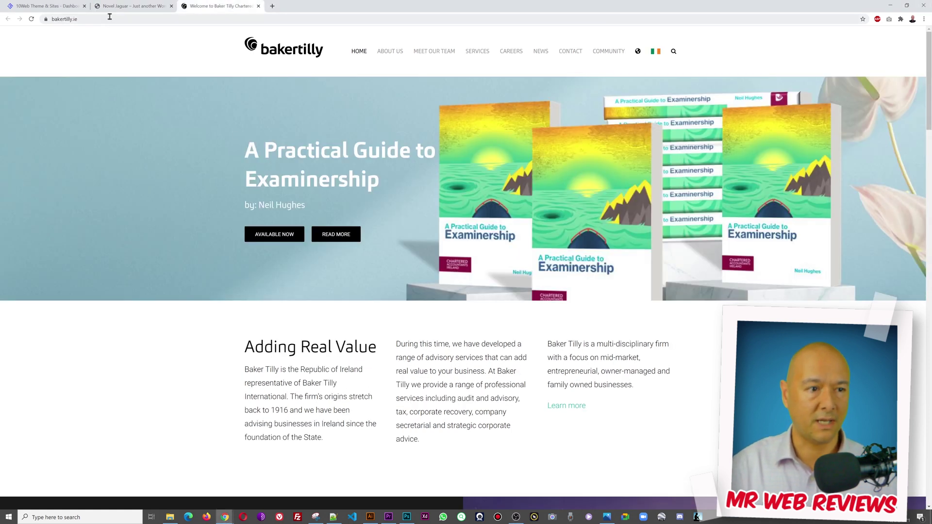
left_click(118, 9)
scroll(447, 266, "down", 15)
scroll(466, 267, "down", 6)
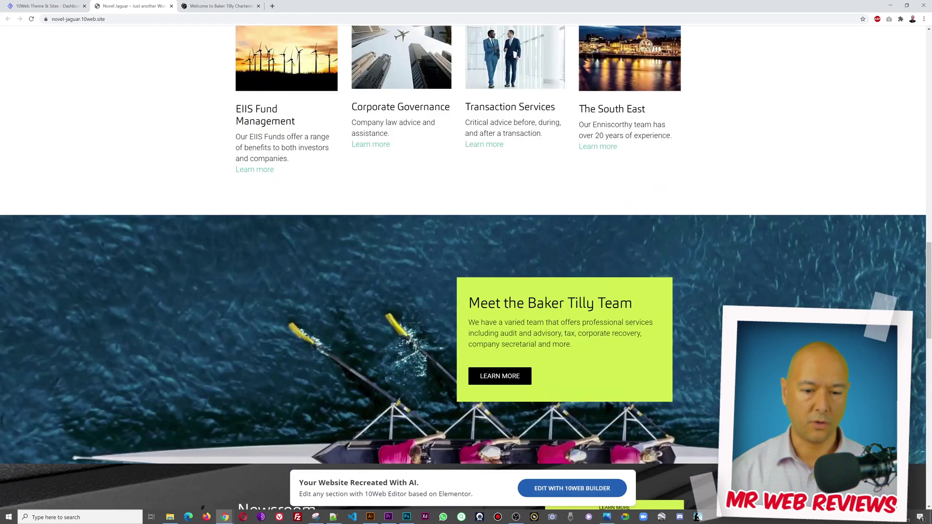
scroll(466, 267, "up", 11)
scroll(466, 266, "up", 15)
left_click(383, 54)
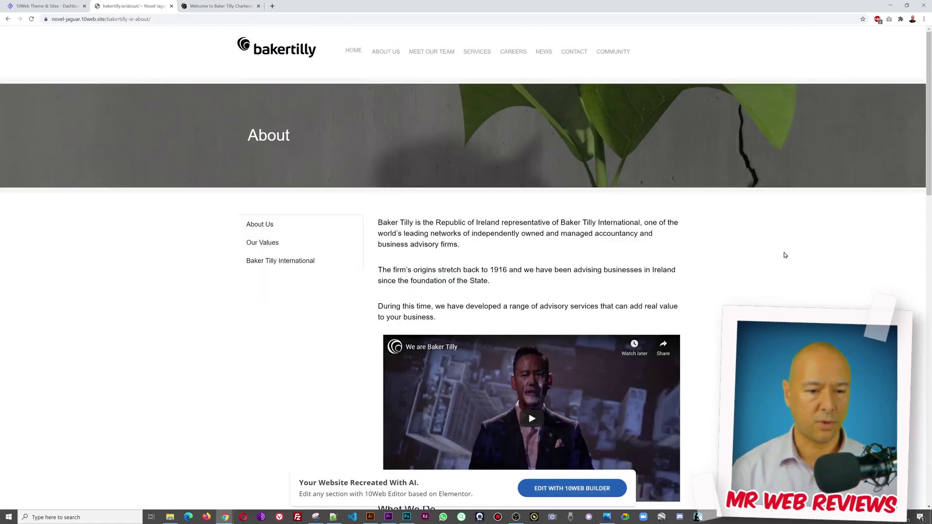
Open the original Baker Tilly About Us page and scroll through it
scroll(784, 255, "down", 20)
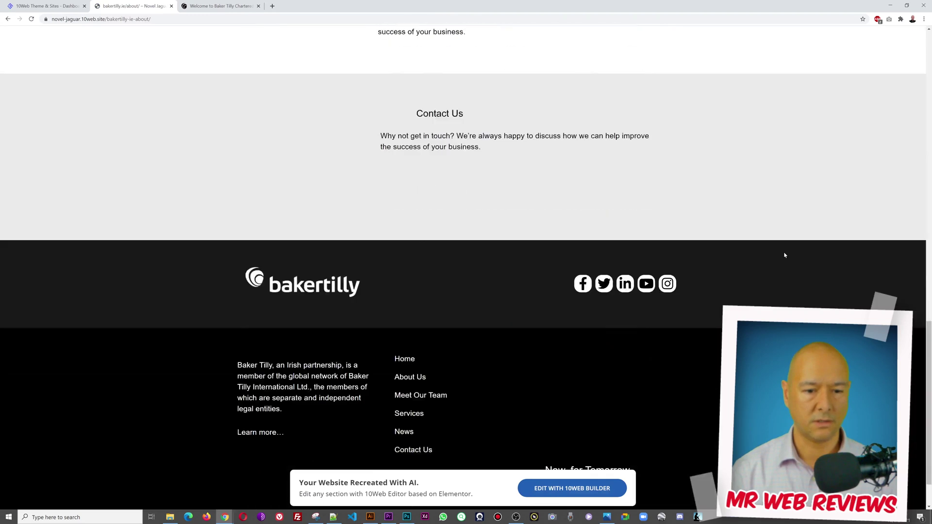
scroll(785, 254, "up", 15)
scroll(785, 255, "up", 7)
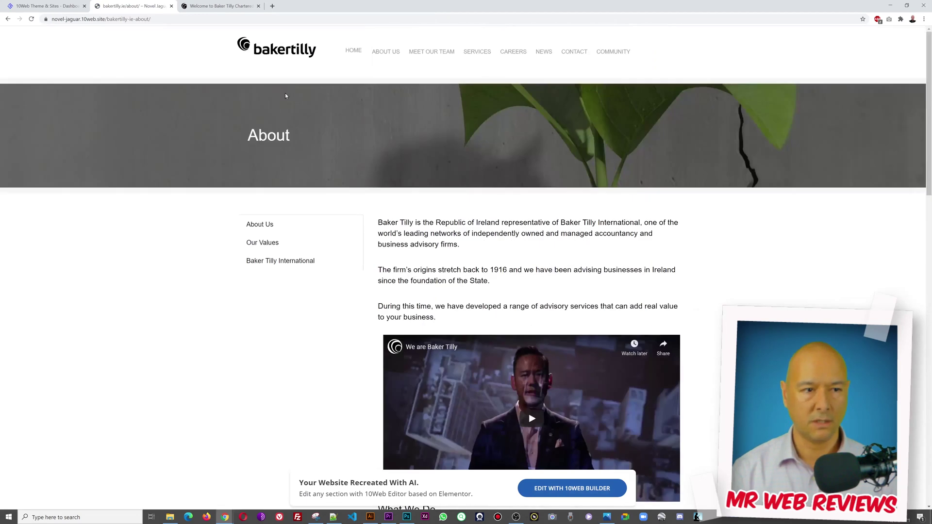
left_click(236, 11)
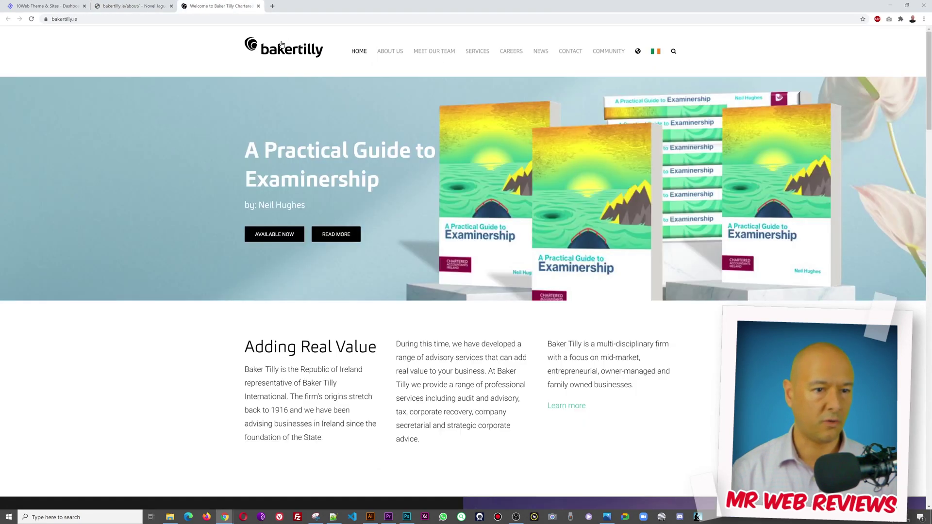
left_click(394, 53)
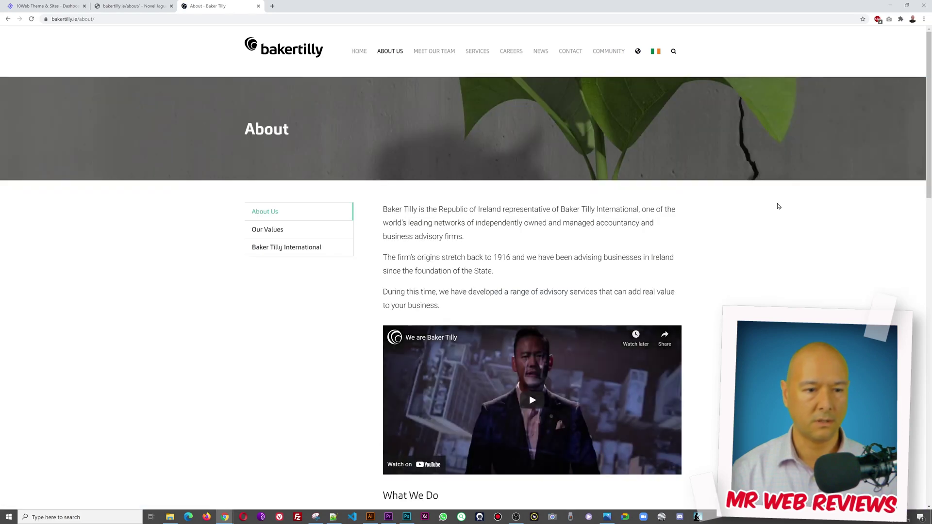
scroll(778, 206, "down", 2)
scroll(778, 207, "down", 15)
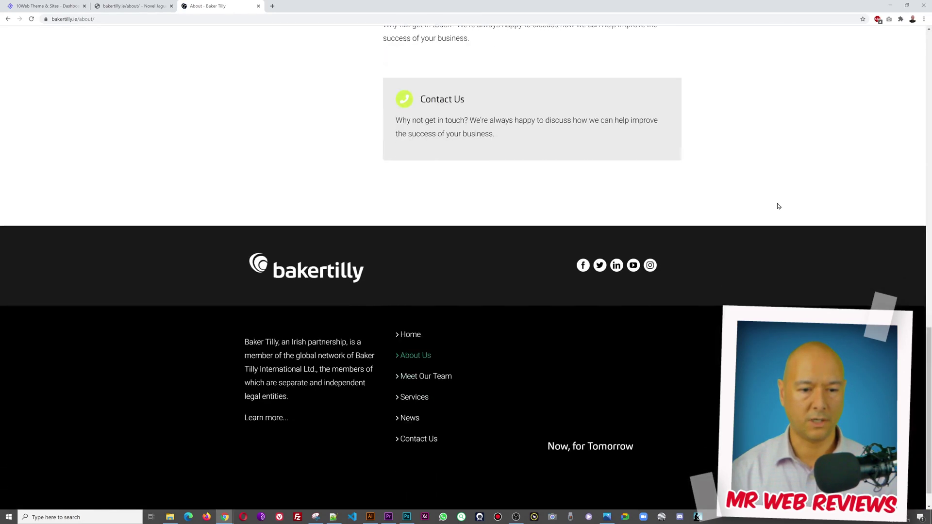
scroll(778, 206, "up", 17)
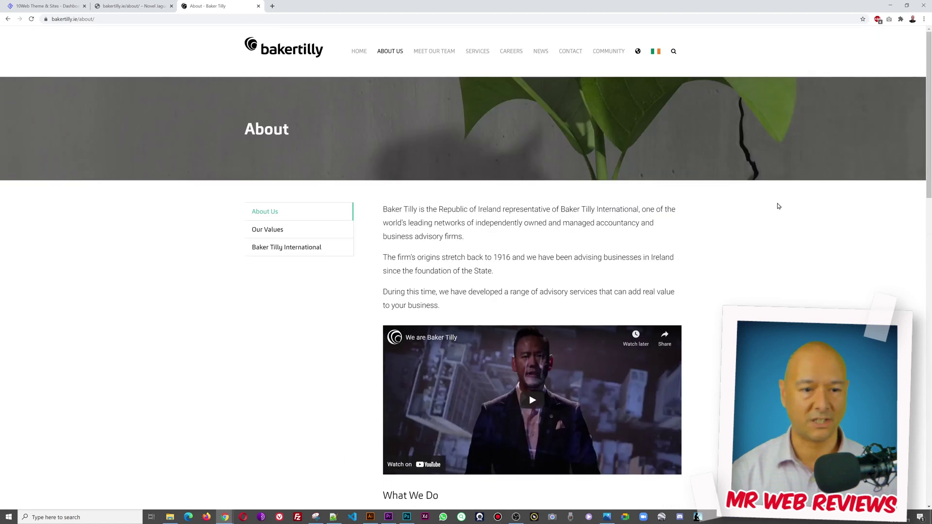
Scroll the recreated About page to check its What We Do, Contact Us and footer sections
left_click(127, 7)
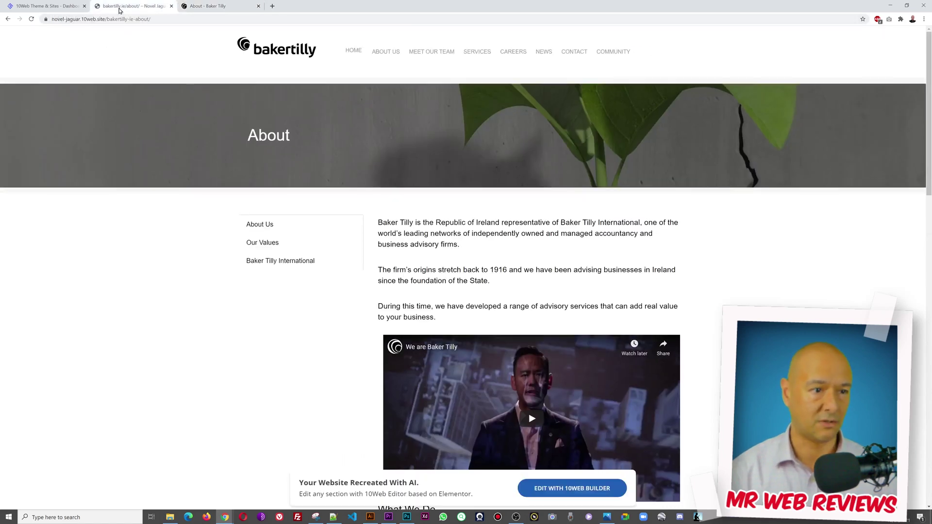
scroll(751, 245, "down", 10)
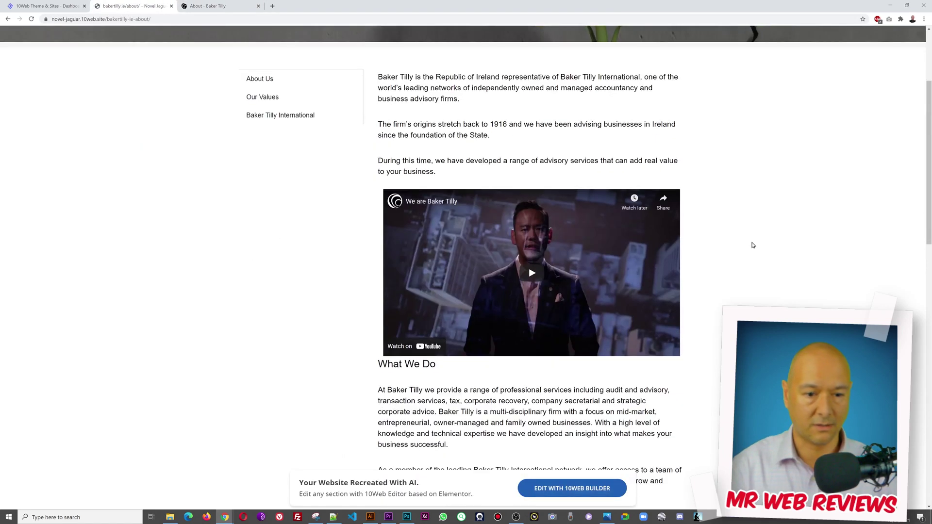
scroll(752, 245, "down", 5)
scroll(752, 245, "up", 9)
scroll(752, 245, "up", 6)
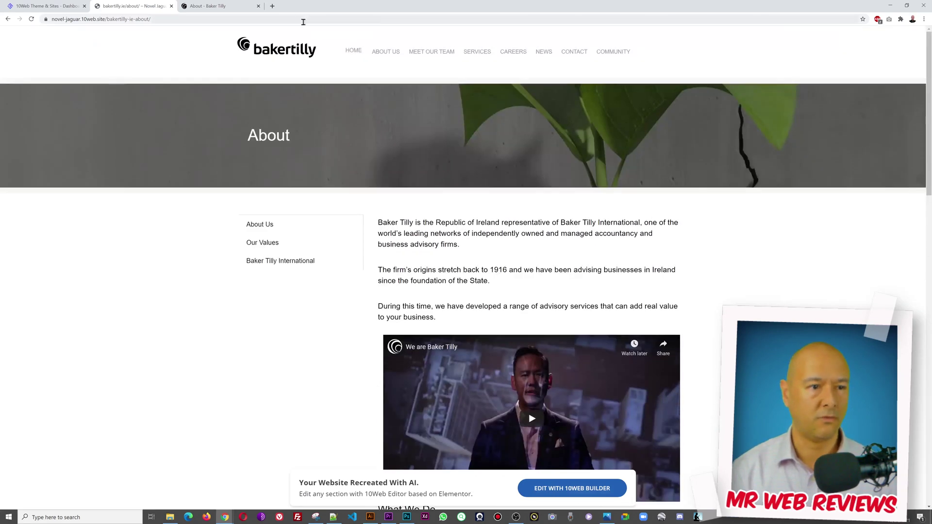
Open the recreated Meet Our Team page and scroll through its Partners grid
left_click(435, 54)
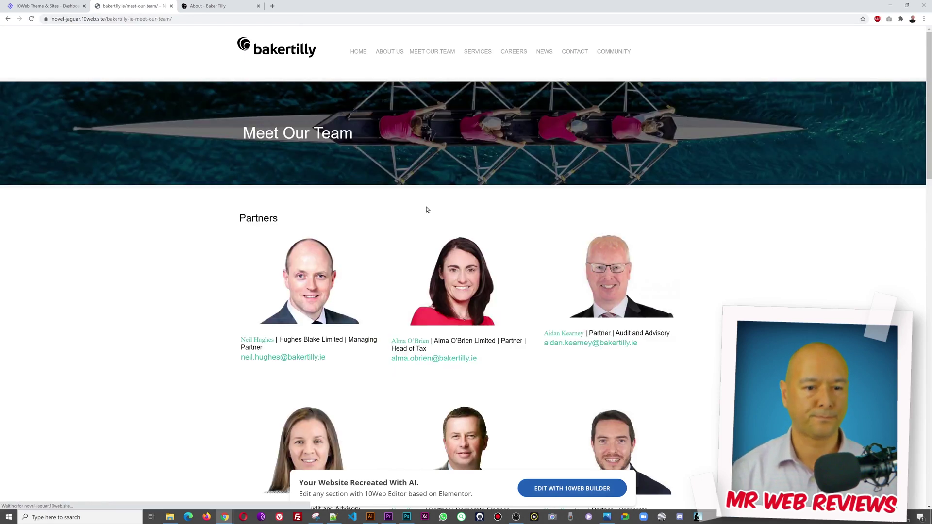
scroll(820, 223, "down", 15)
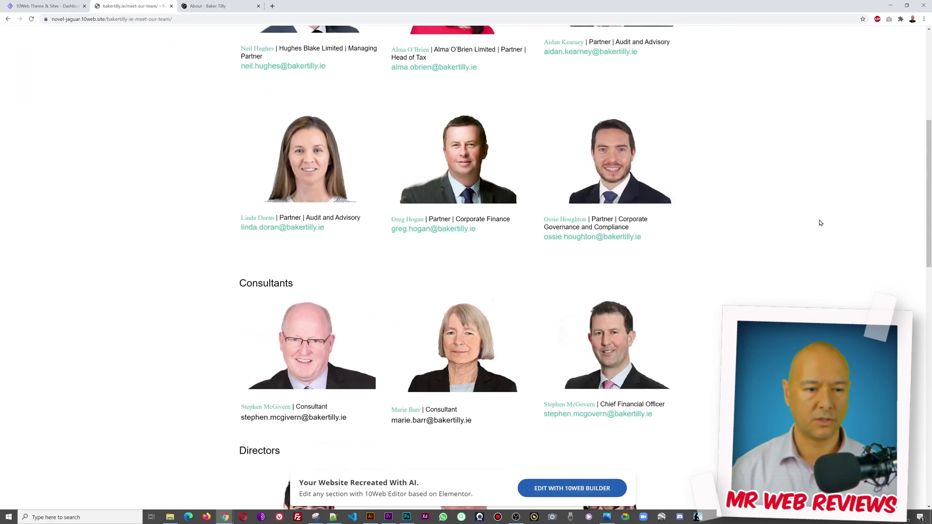
scroll(820, 223, "down", 7)
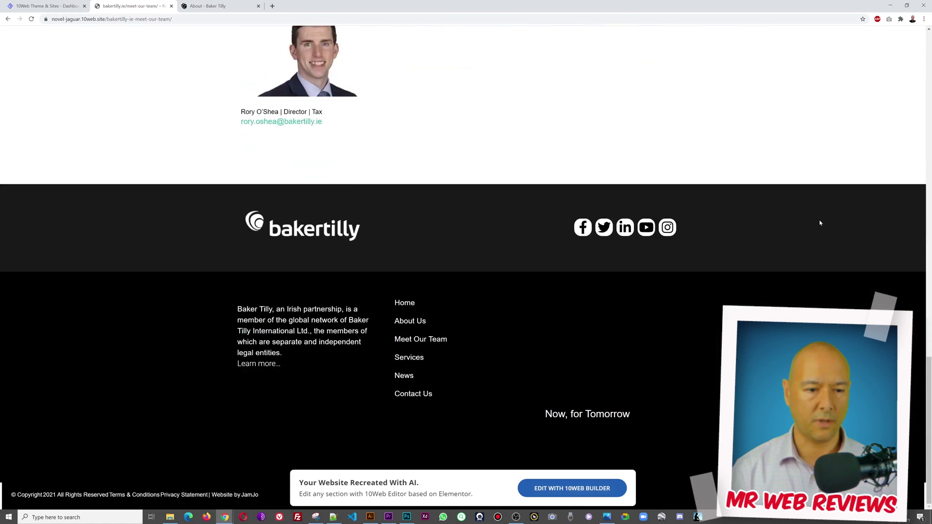
scroll(820, 223, "up", 5)
scroll(820, 223, "up", 20)
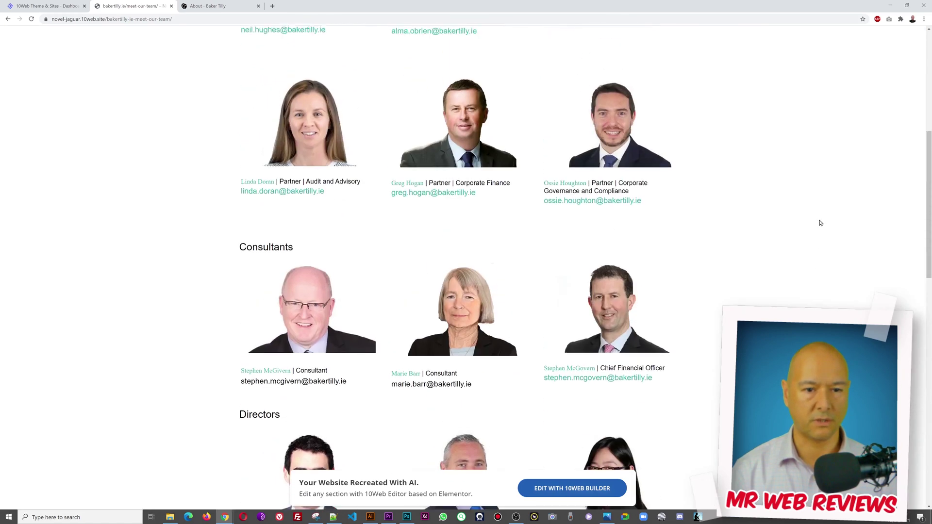
Open the original Meet Our Team page and compare it with the recreated copy
left_click(221, 6)
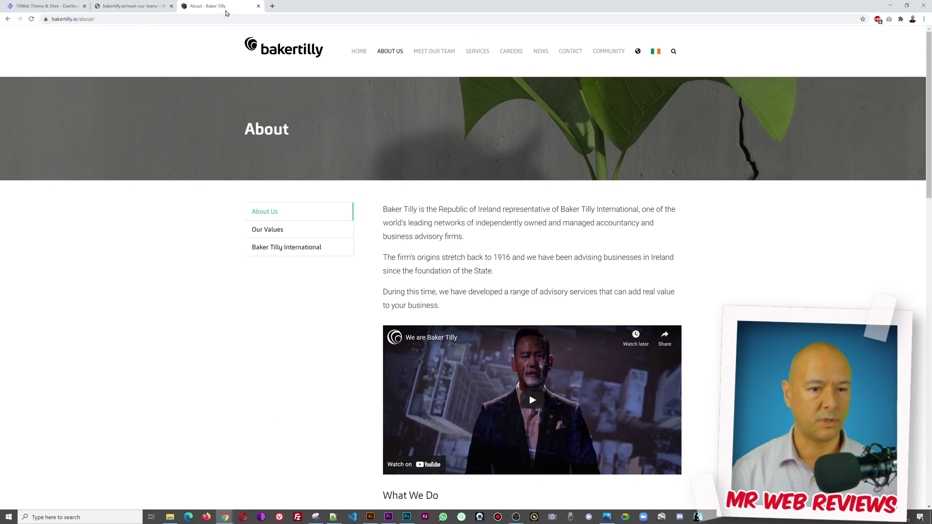
left_click(438, 53)
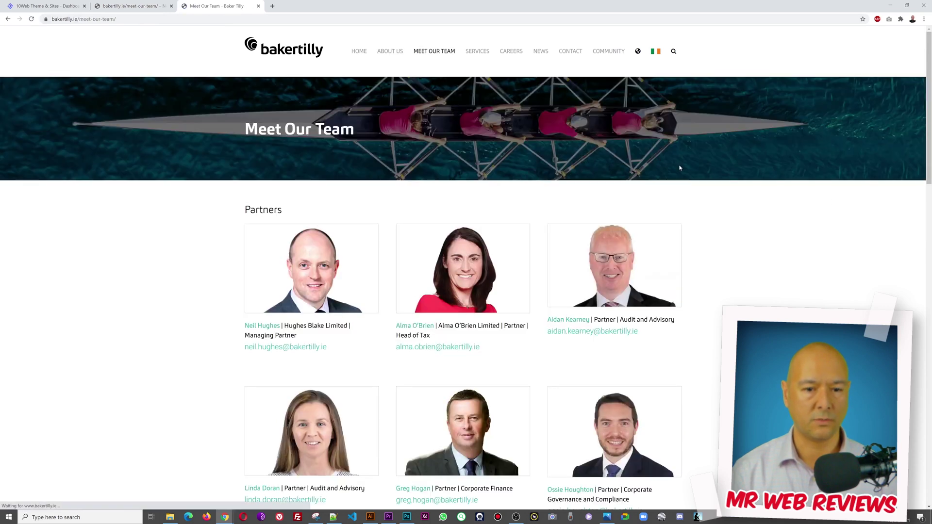
scroll(856, 206, "down", 2)
scroll(595, 283, "up", 2)
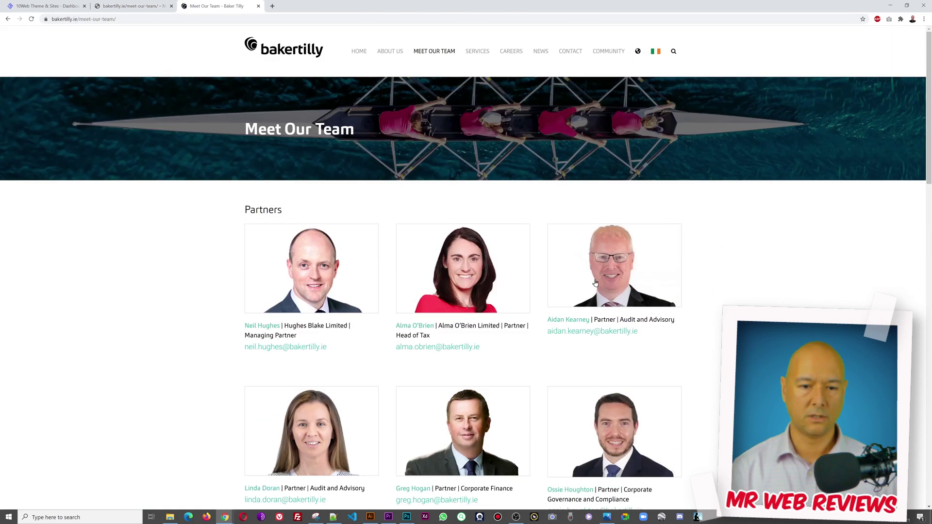
left_click(136, 19)
left_click(110, 6)
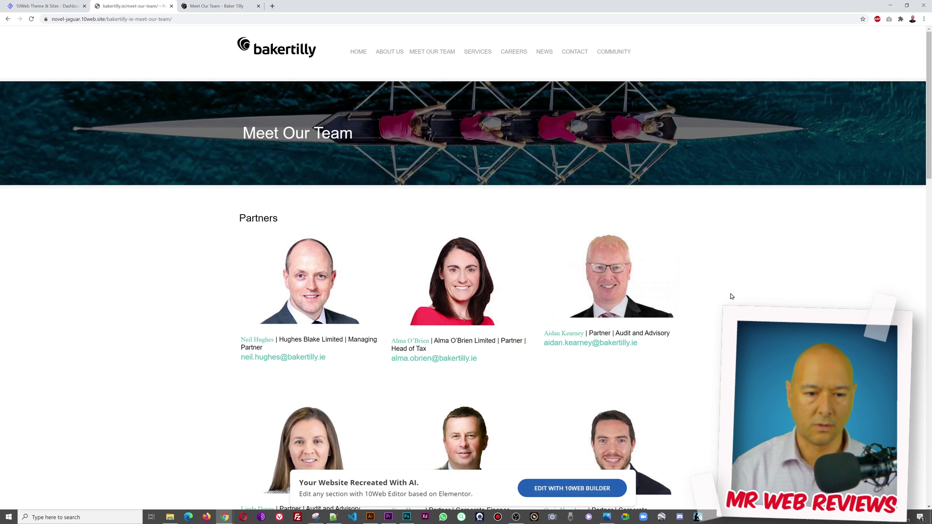
left_click(218, 6)
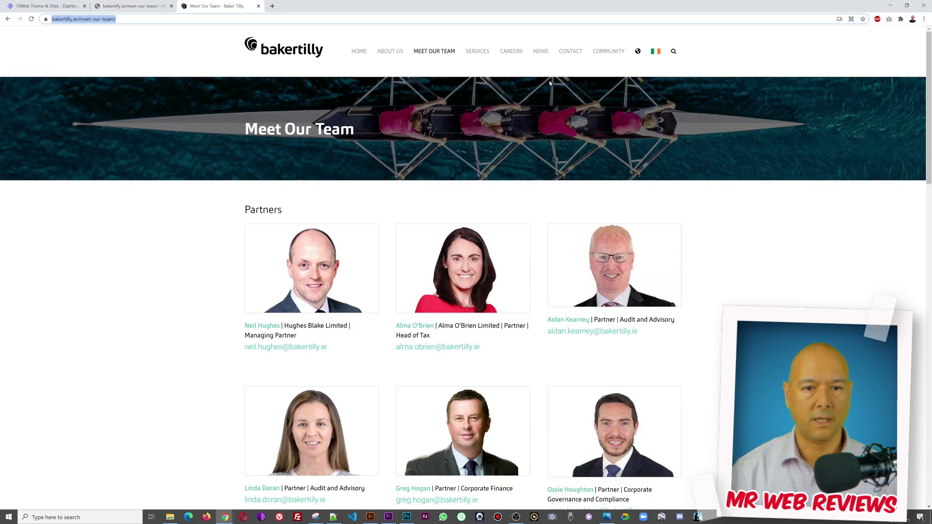
Open the original Baker Tilly Contact Us page and scroll through it
left_click(573, 56)
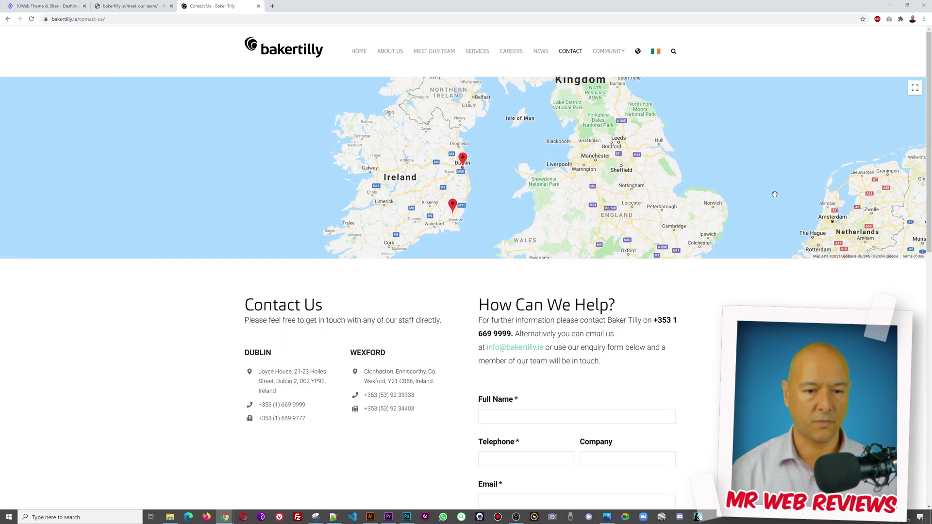
scroll(750, 205, "down", 10)
scroll(750, 204, "up", 11)
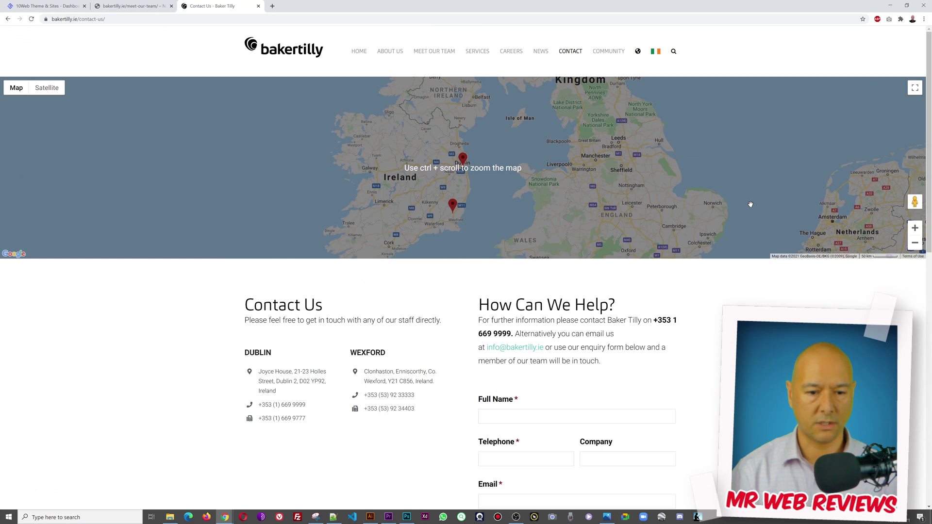
Open the recreated Contact Us page and compare it, noting its map shows London instead of Ireland
left_click(116, 9)
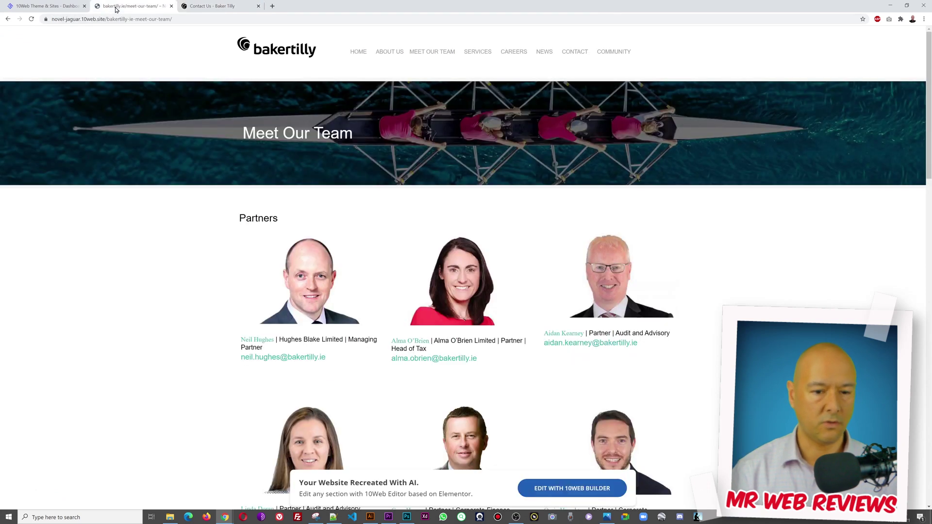
left_click(582, 58)
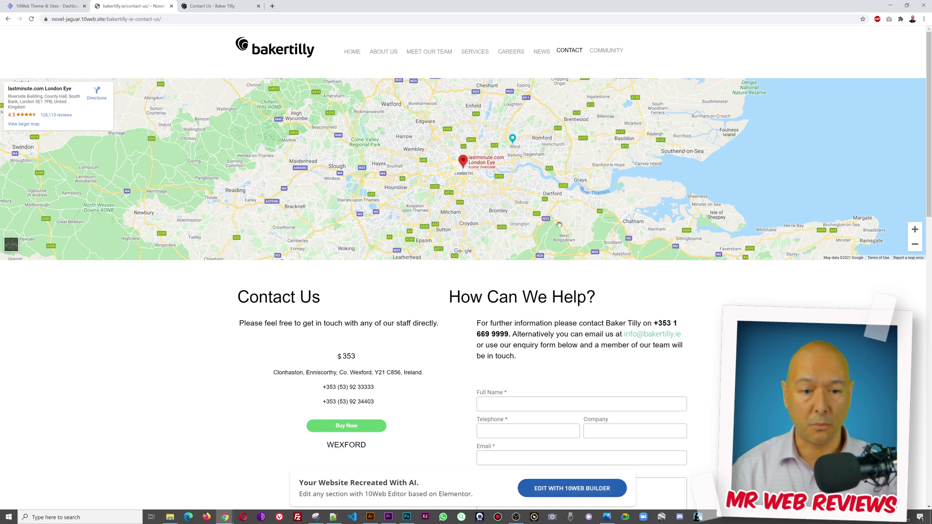
left_click(207, 7)
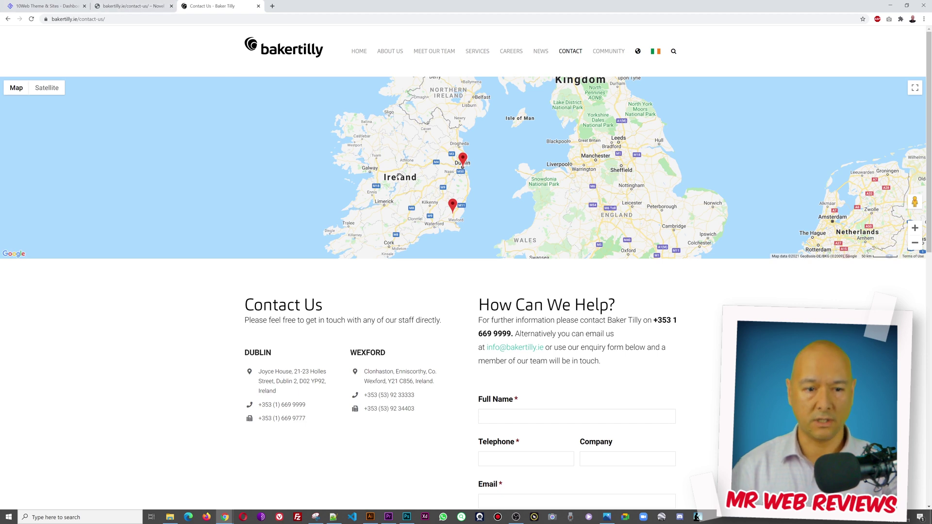
left_click(132, 7)
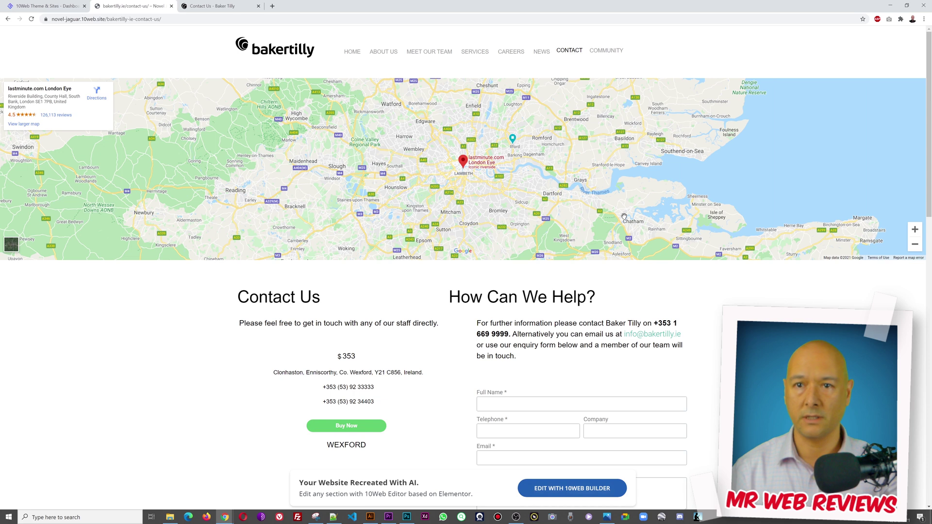
scroll(652, 187, "down", 3)
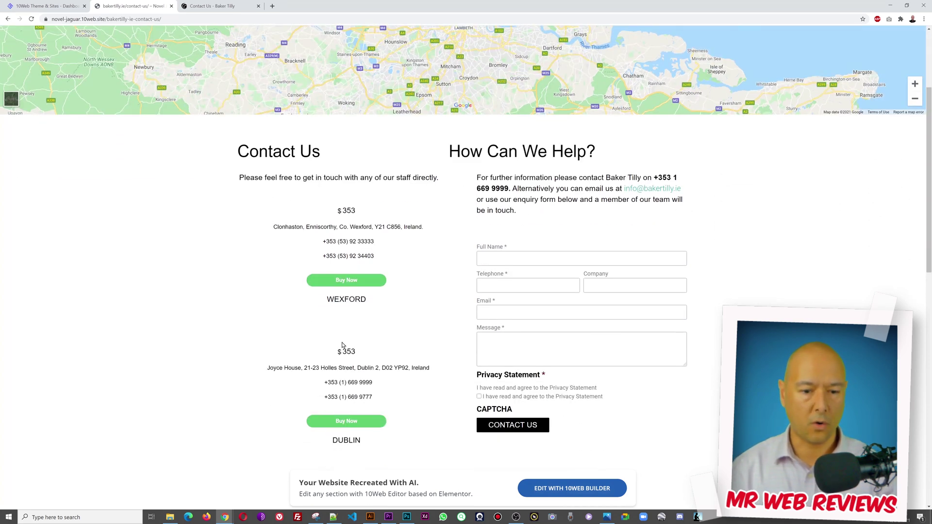
scroll(549, 361, "down", 10)
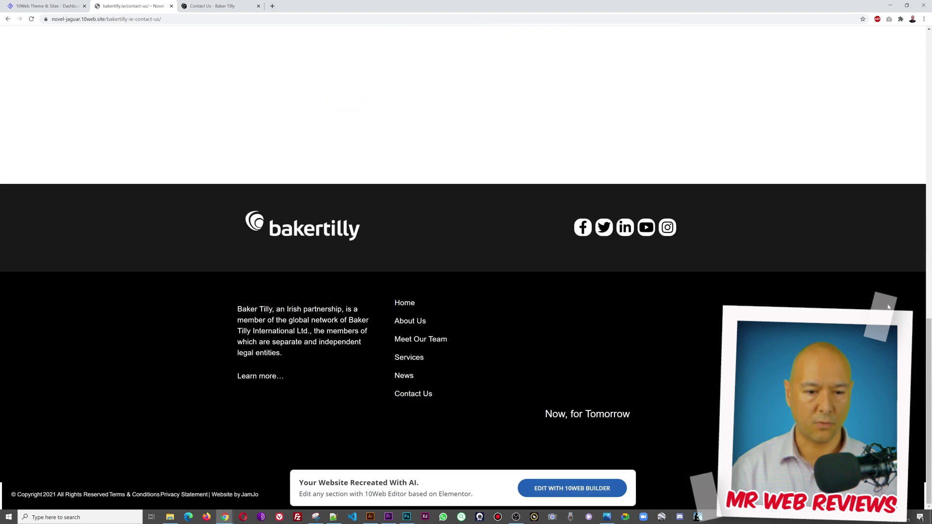
scroll(888, 306, "up", 15)
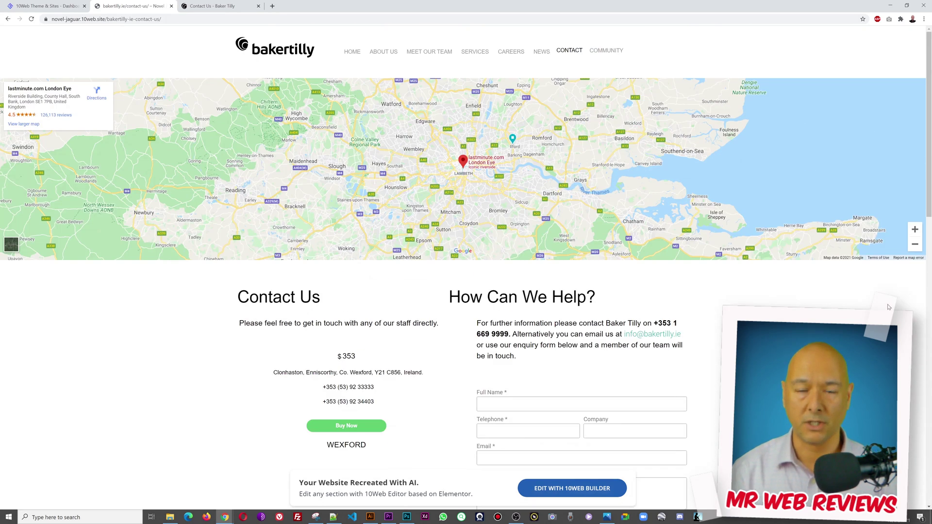